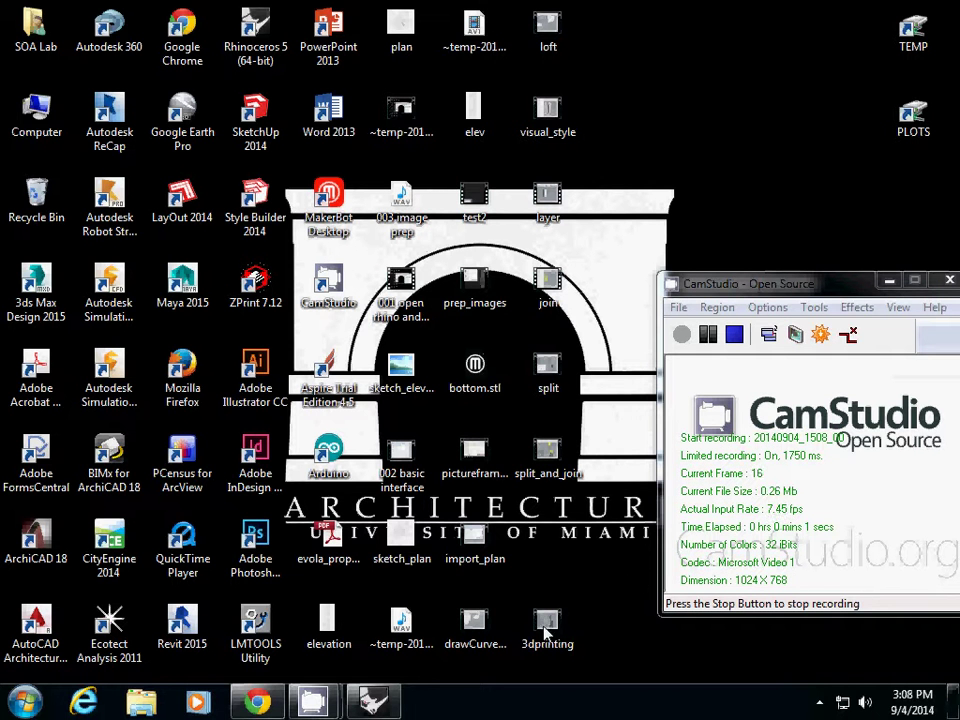
Restore the Rhinoceros window showing the tapered tower model from the taskbar
click(386, 706)
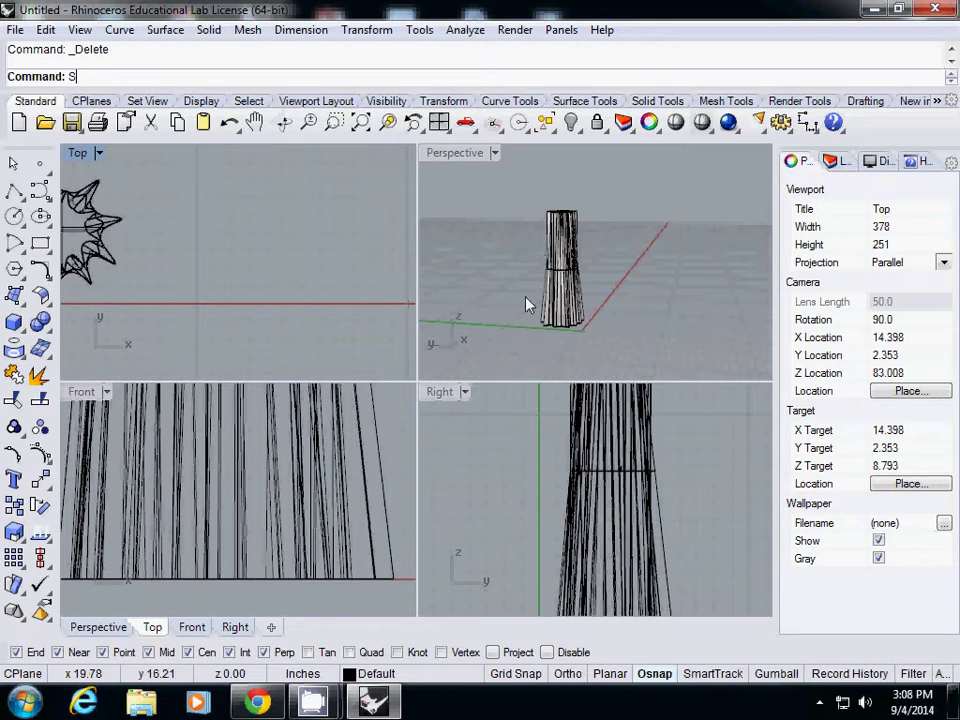
Extract silhouette curves from the tower surfaces
text(ilhouette)
key(Return)
click(553, 275)
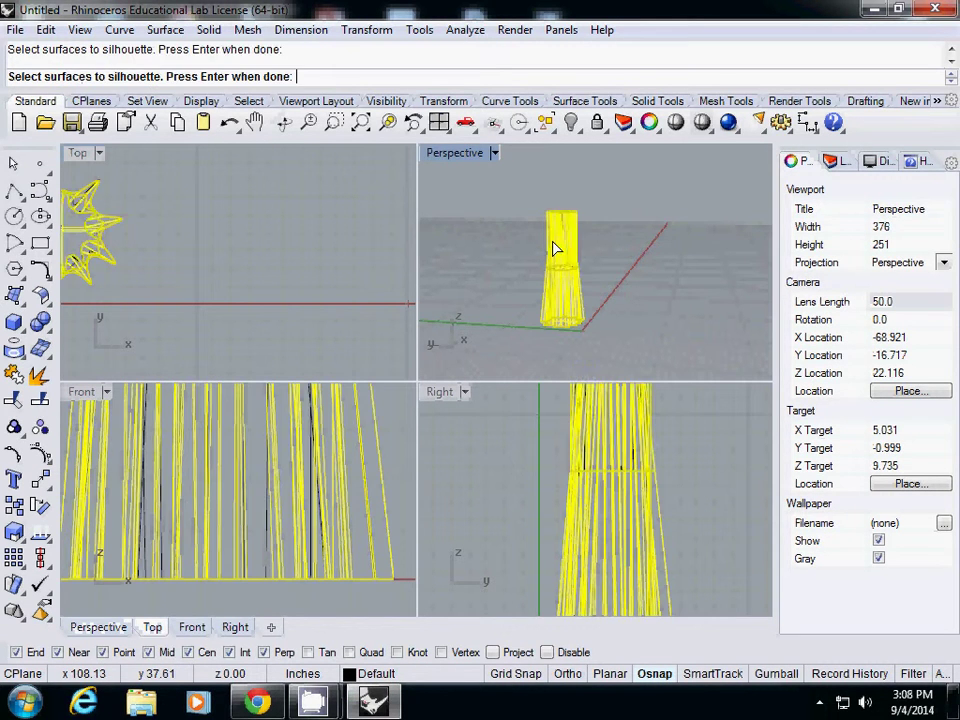
key(Return)
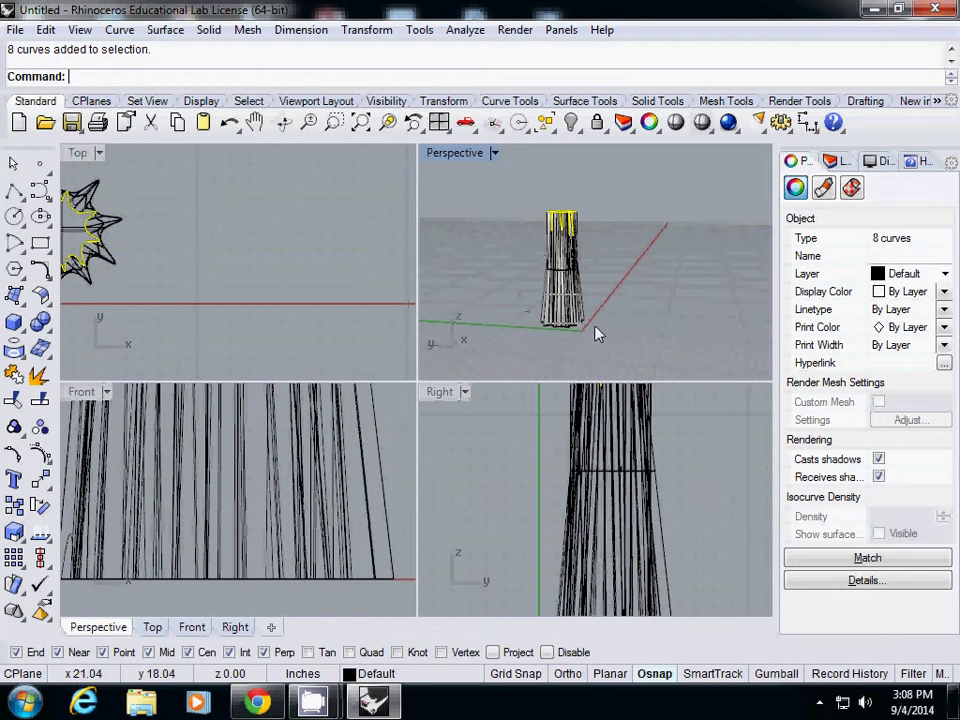
Move the tower's base star curves off to the right
shift+drag(596, 334, 526, 330)
text(ove)
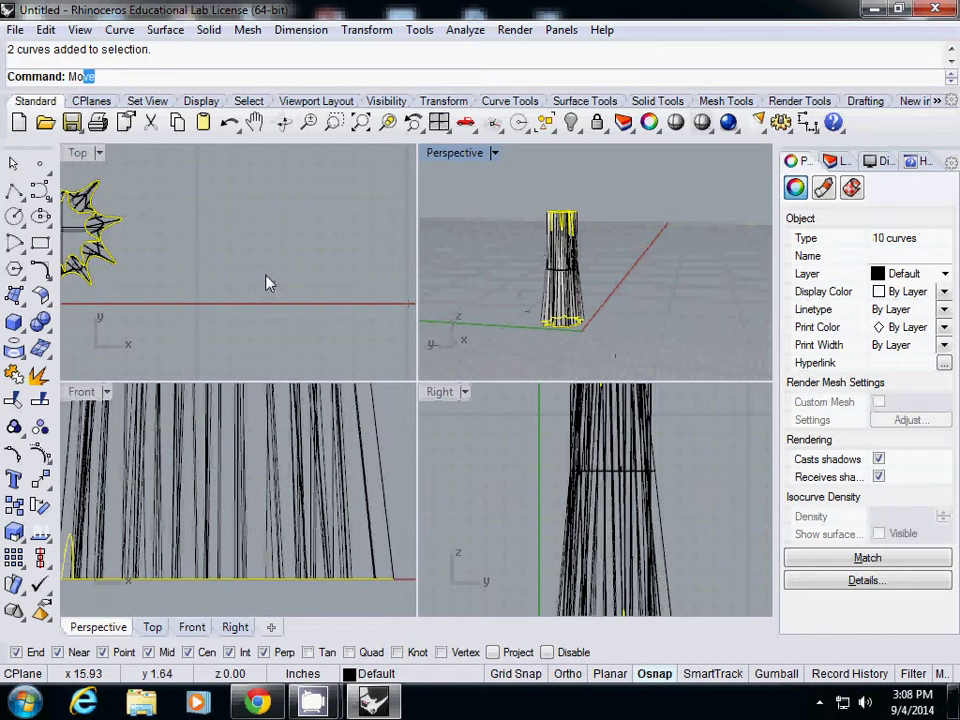
key(Return)
click(199, 283)
click(335, 285)
key(Escape)
Hide the original tower and its star curves
mouse_move(430, 276)
right_down()
mouse_move(557, 214)
mouse_move(527, 259)
mouse_move(476, 283)
mouse_move(480, 291)
right_up()
click(500, 325)
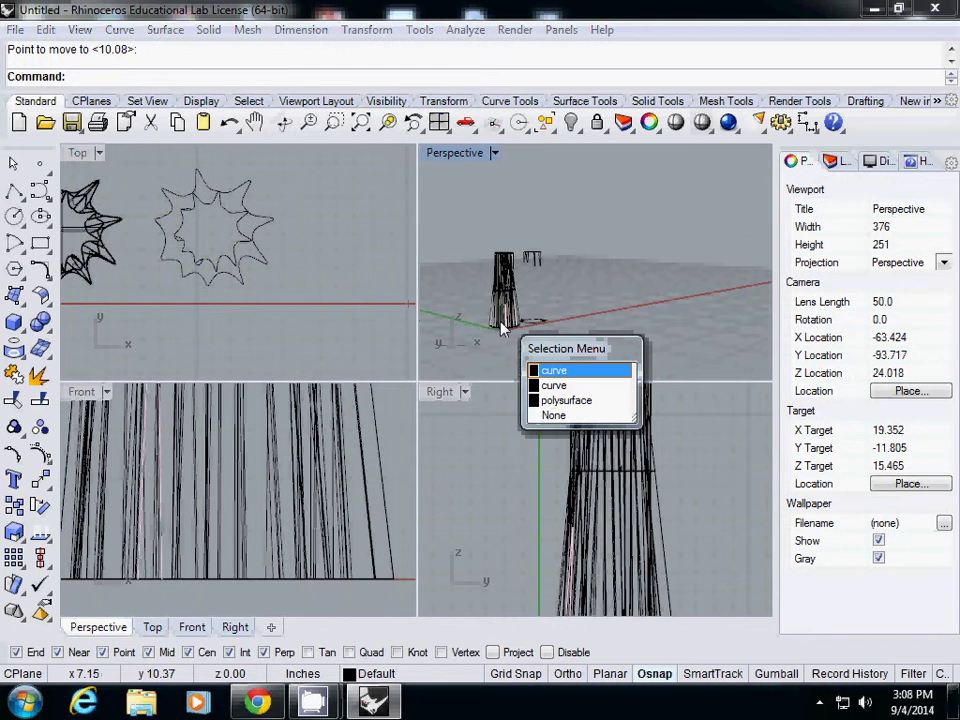
key(Escape)
right_drag(100, 270, 243, 270)
scroll(243, 270, down, 3)
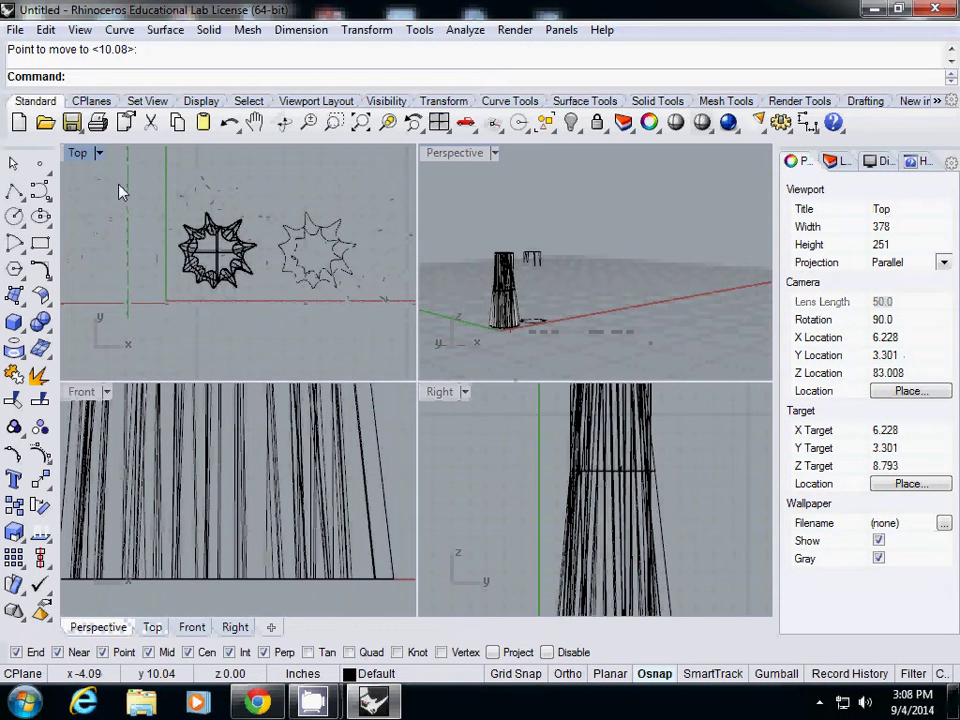
drag(117, 185, 265, 331)
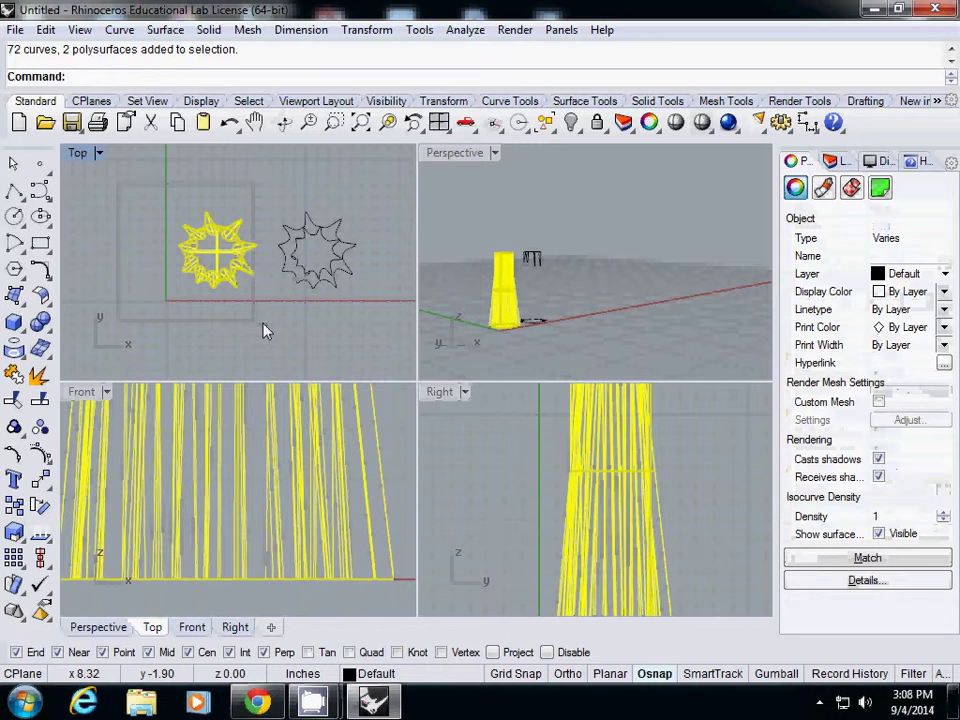
key(ctrl+h)
Delete the leftover silhouette lines
right_drag(456, 287, 525, 276)
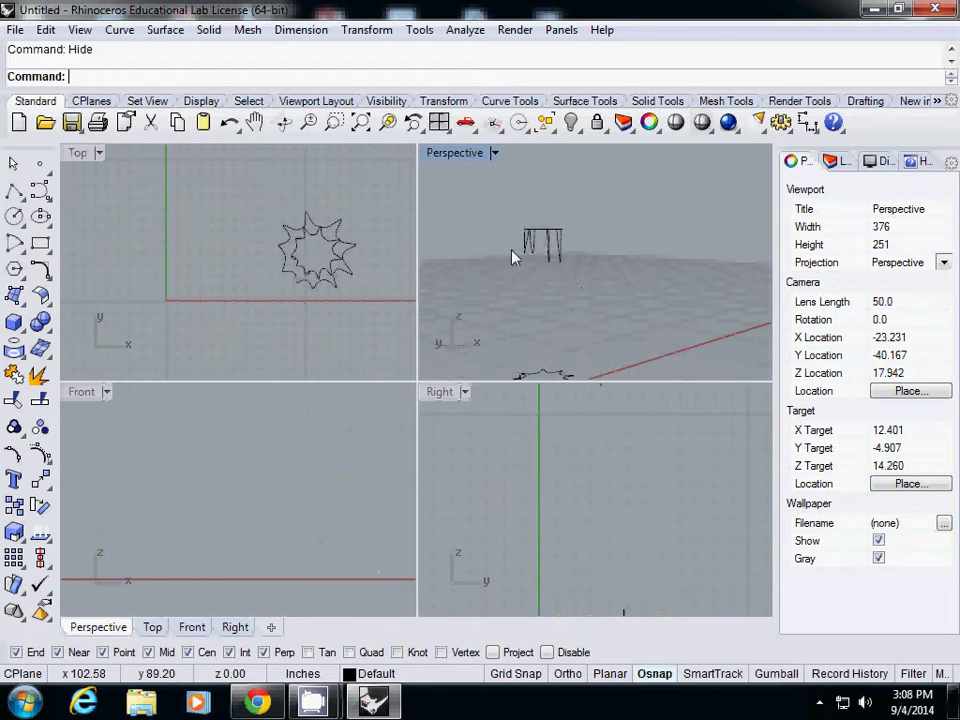
click(515, 245)
key(Delete)
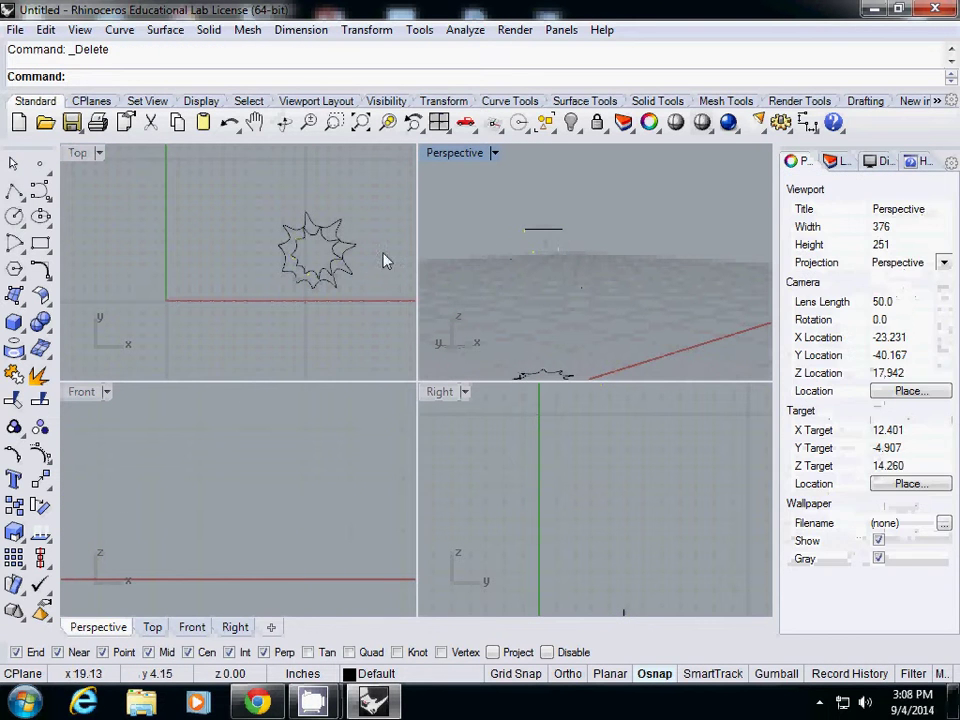
scroll(380, 262, down, 1)
scroll(366, 264, up, 3)
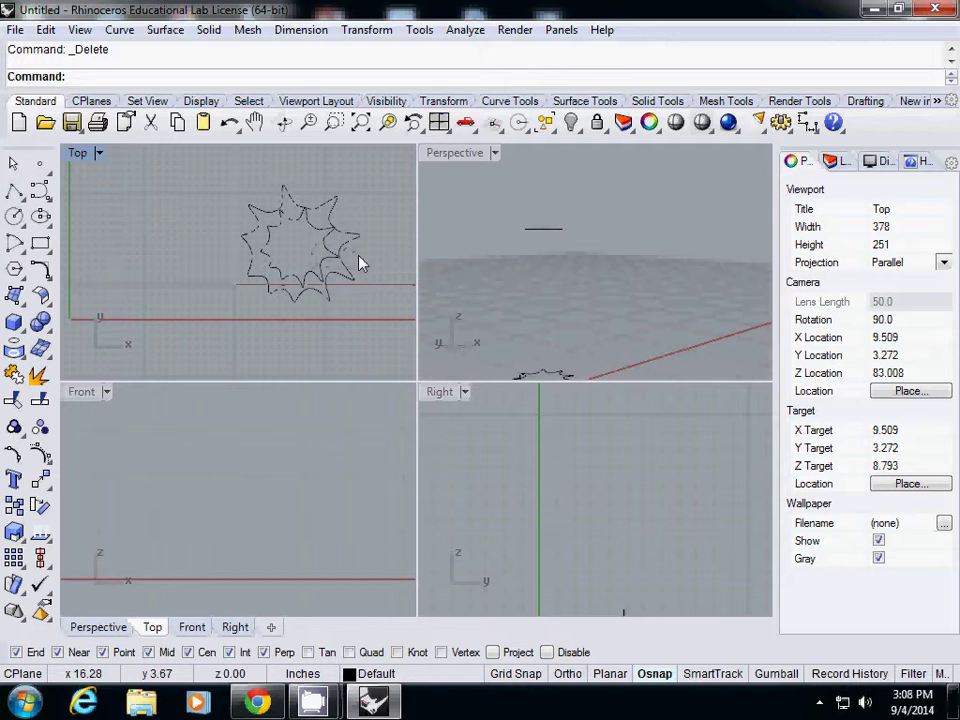
Offset the star outline inward by 0.2, then offset the new curve inward again
text(Offset)
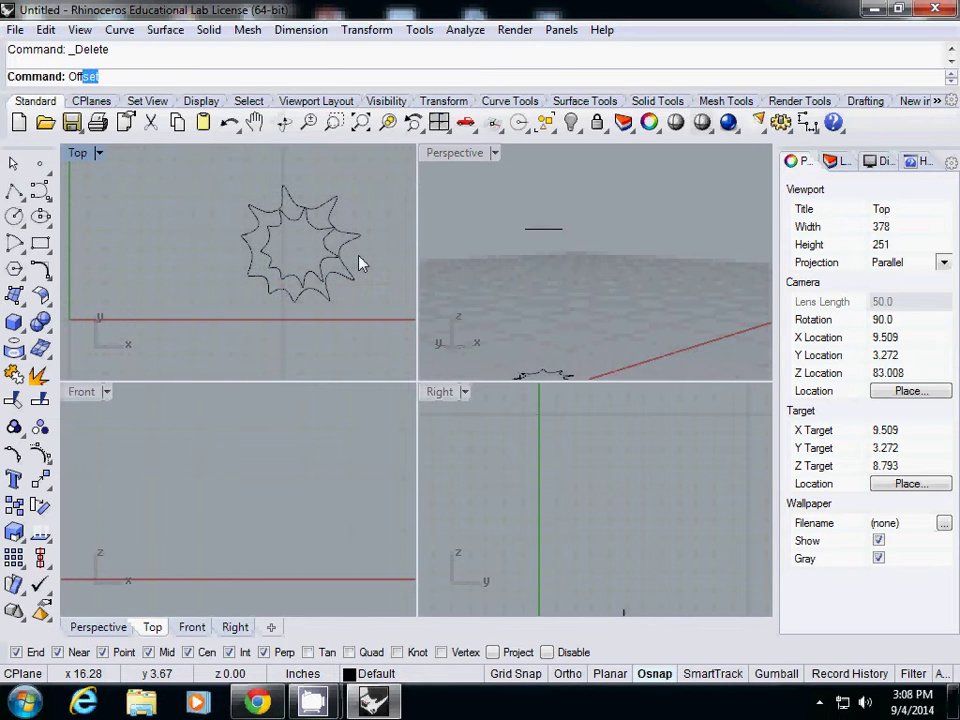
key(Return)
scroll(362, 263, up, 3)
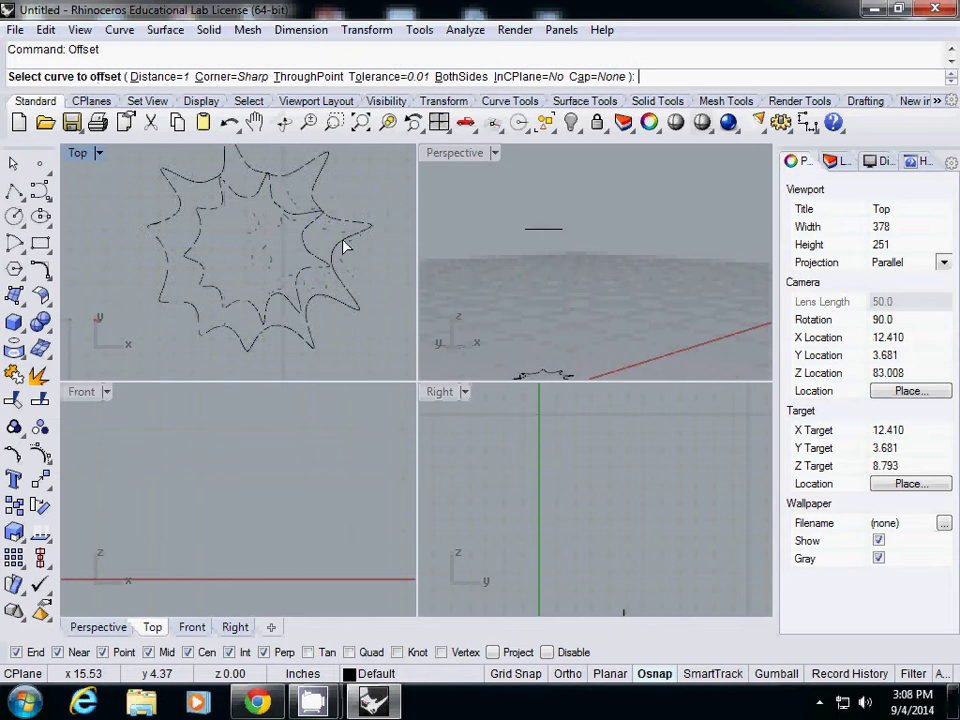
click(345, 240)
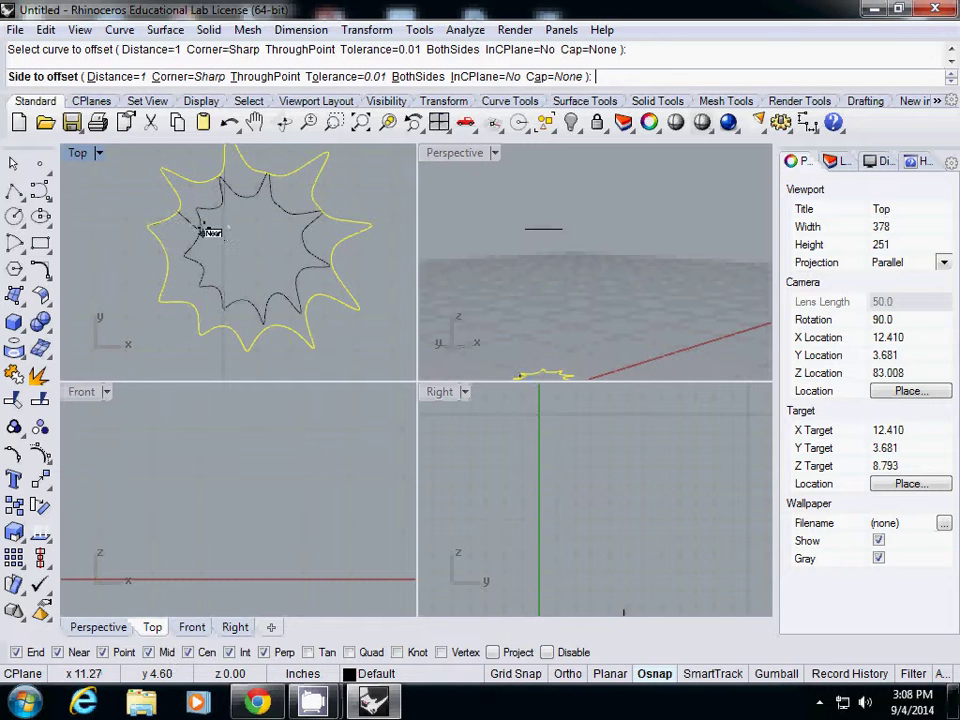
text(0.2)
key(Return)
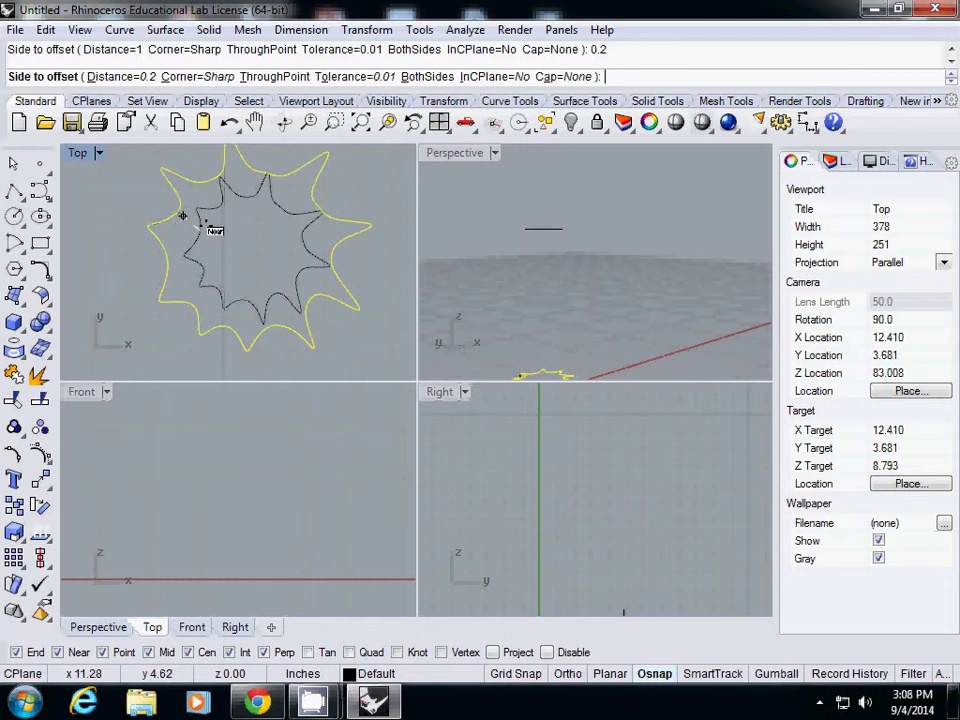
click(197, 300)
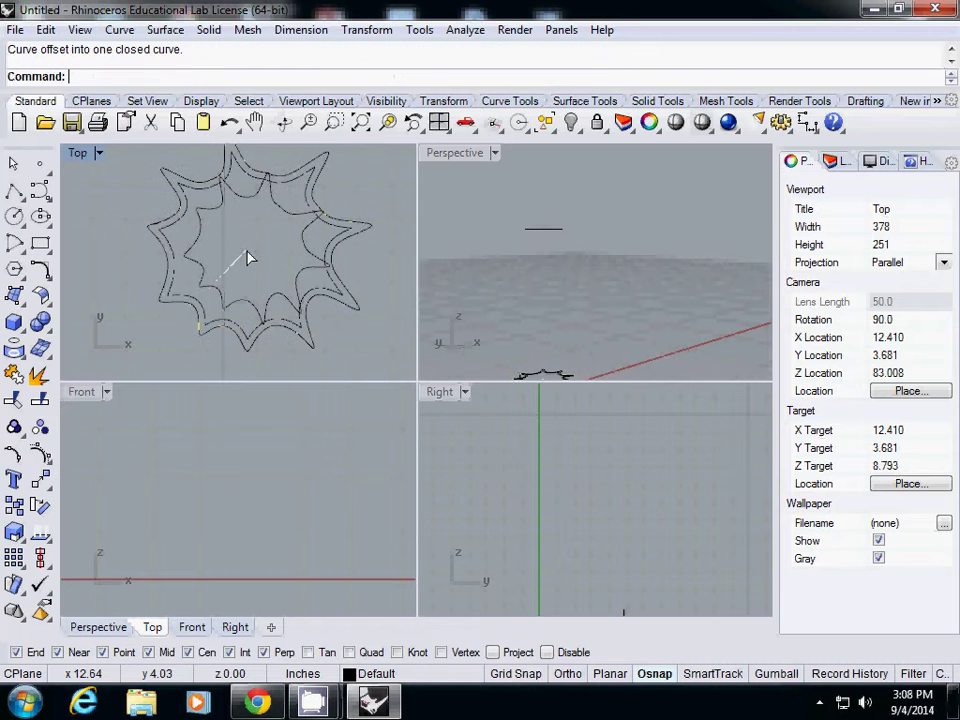
click(285, 214)
key(Return)
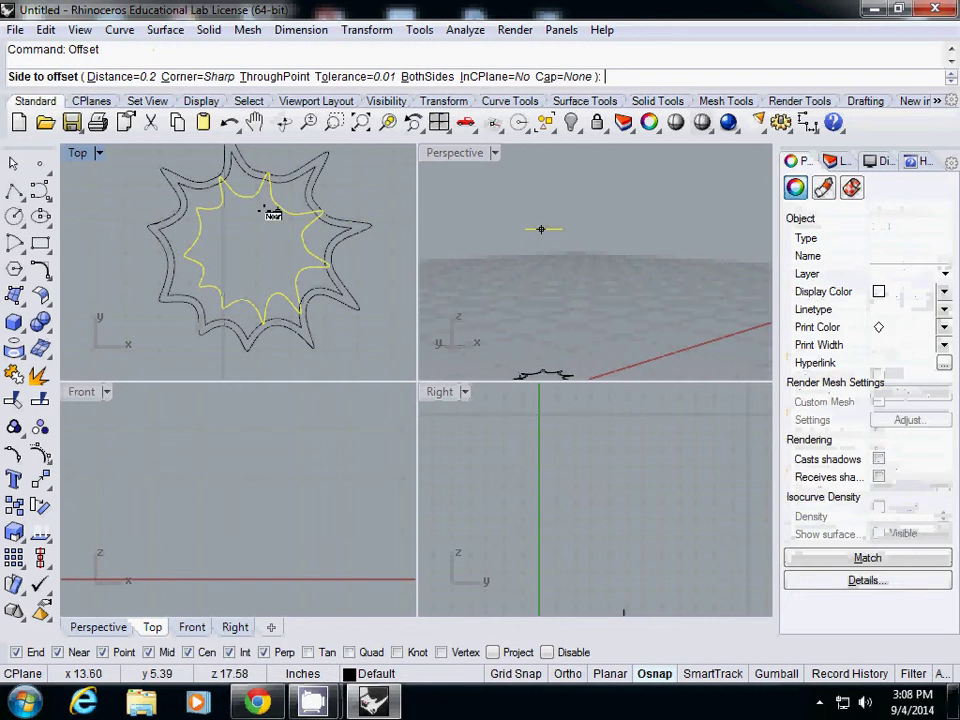
click(245, 215)
key(Escape)
text(Lo)
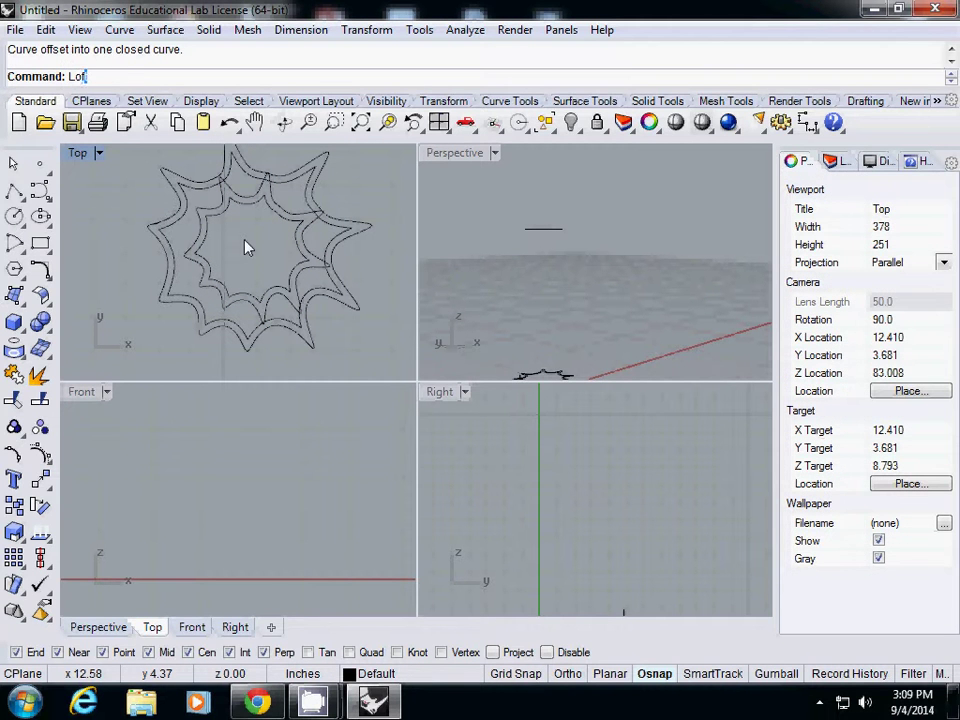
Loft two of the nested star outlines using the Tight loft style
text(f)
key(Return)
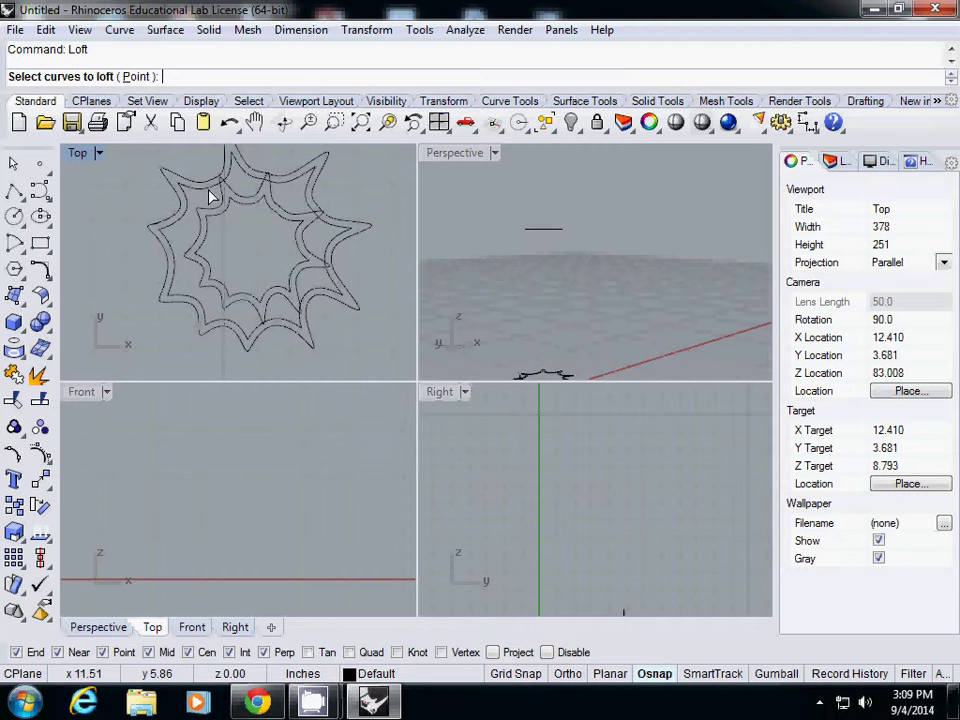
click(212, 197)
click(220, 215)
key(Return)
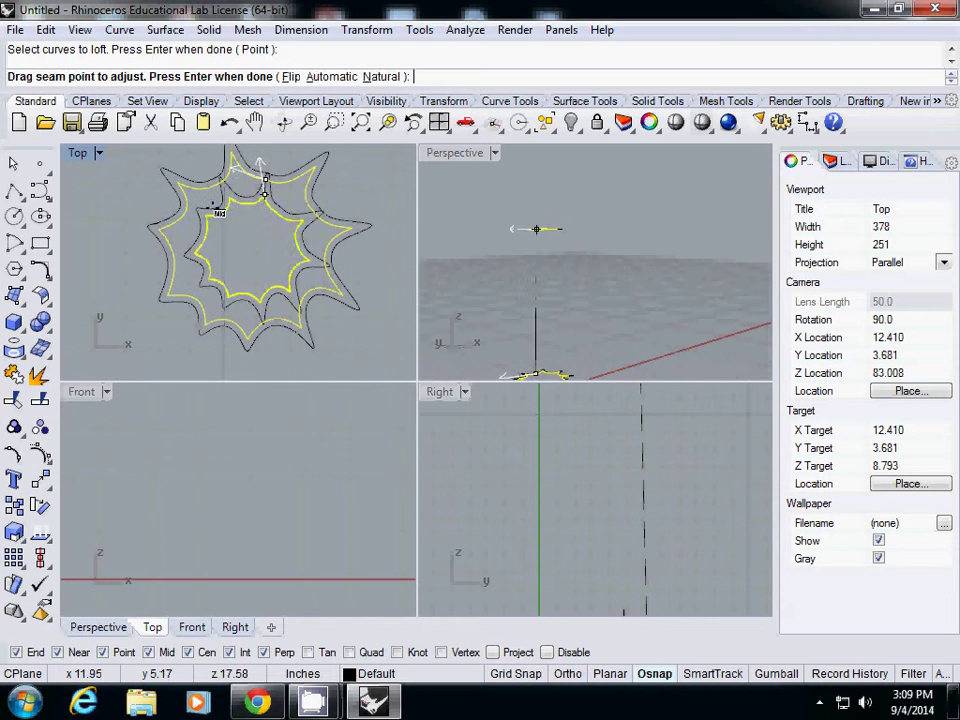
key(Return)
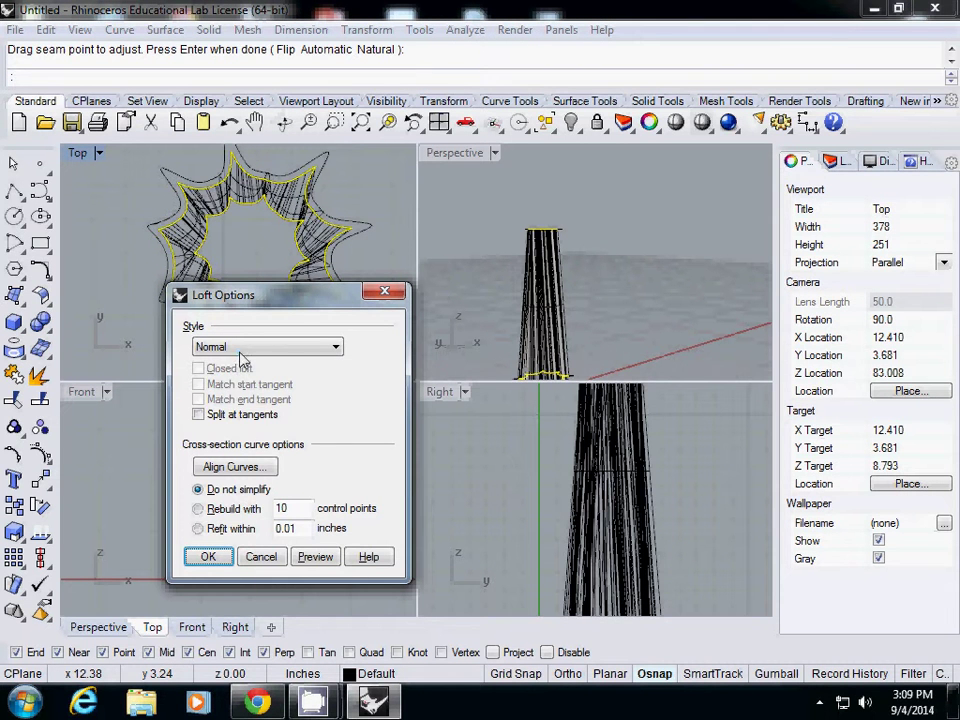
click(242, 350)
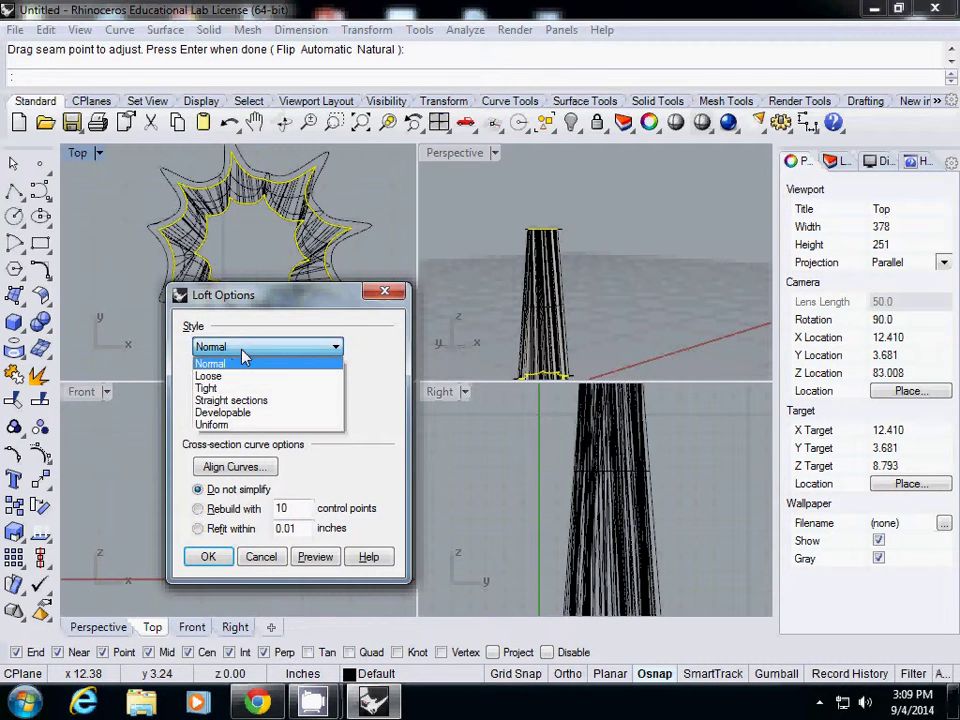
click(231, 365)
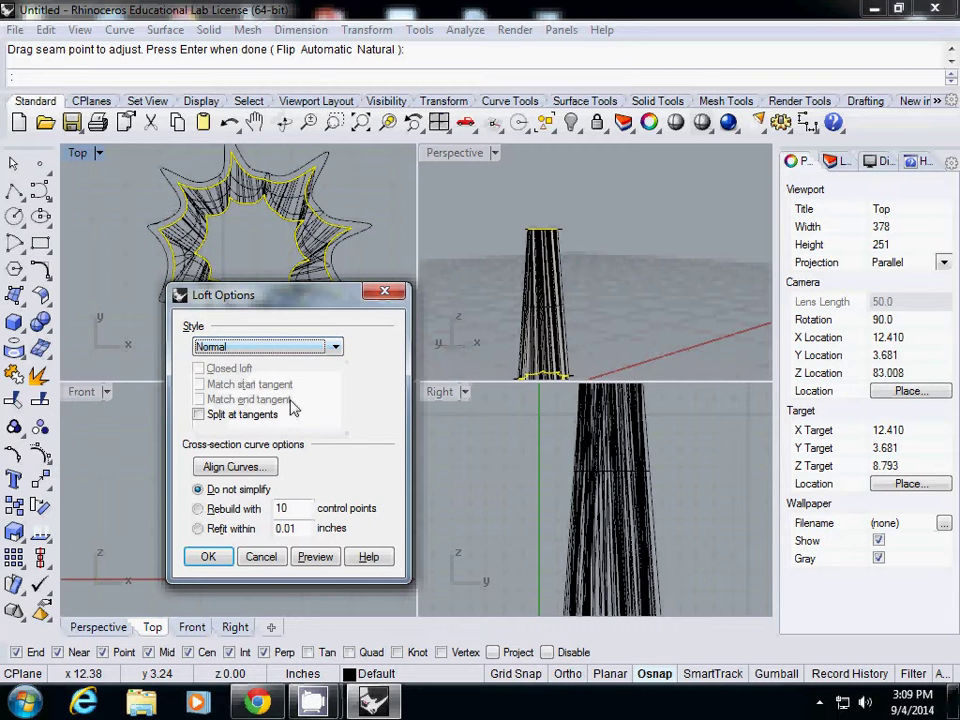
click(240, 348)
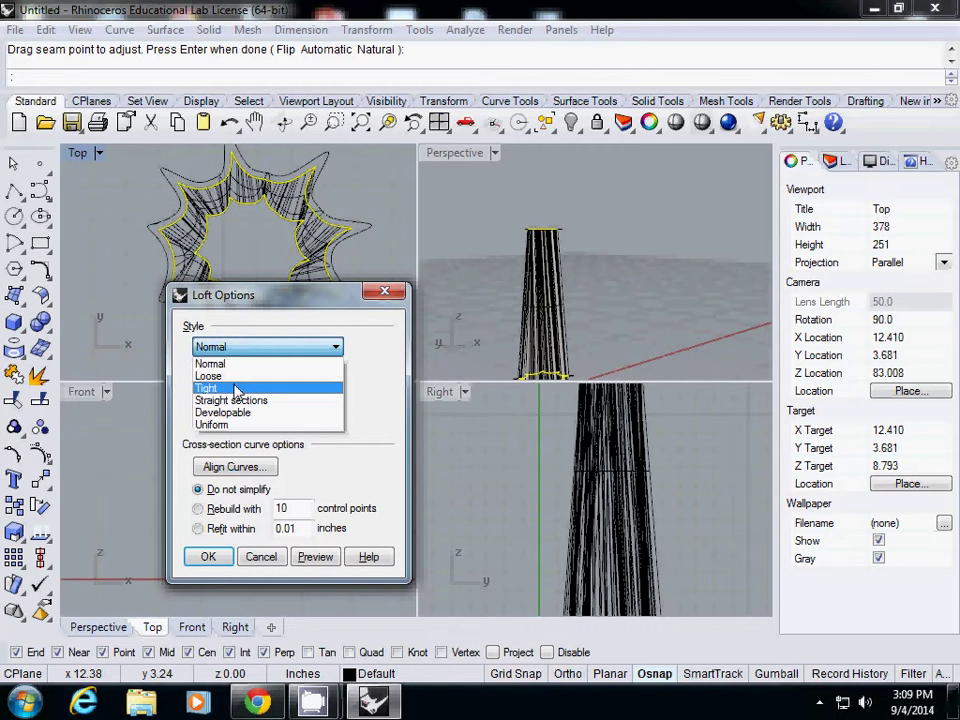
click(237, 390)
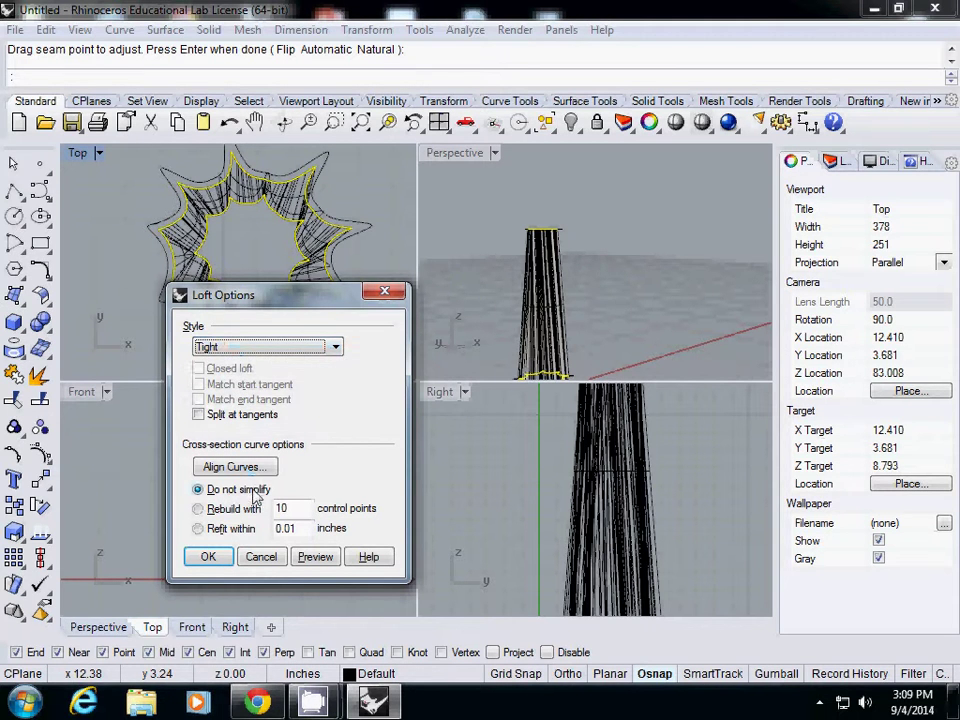
click(208, 556)
mouse_move(560, 290)
right_down()
mouse_move(617, 255)
mouse_move(557, 321)
right_up()
Undo the tight-style loft
scroll(557, 321, up, 3)
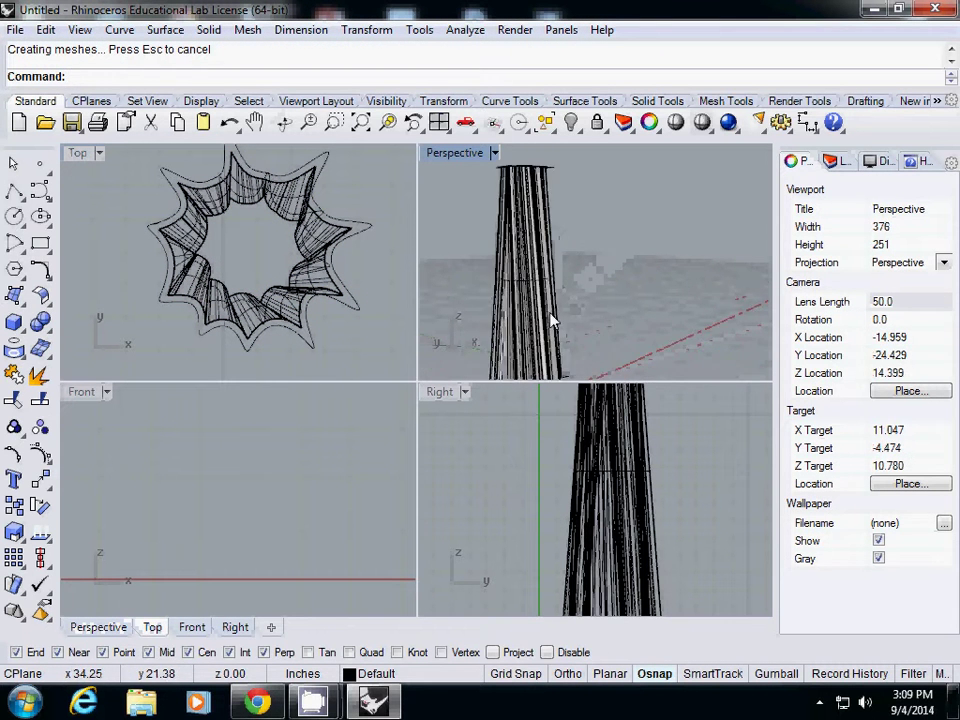
scroll(555, 315, down, 2)
key(ctrl+z)
text(Lof)
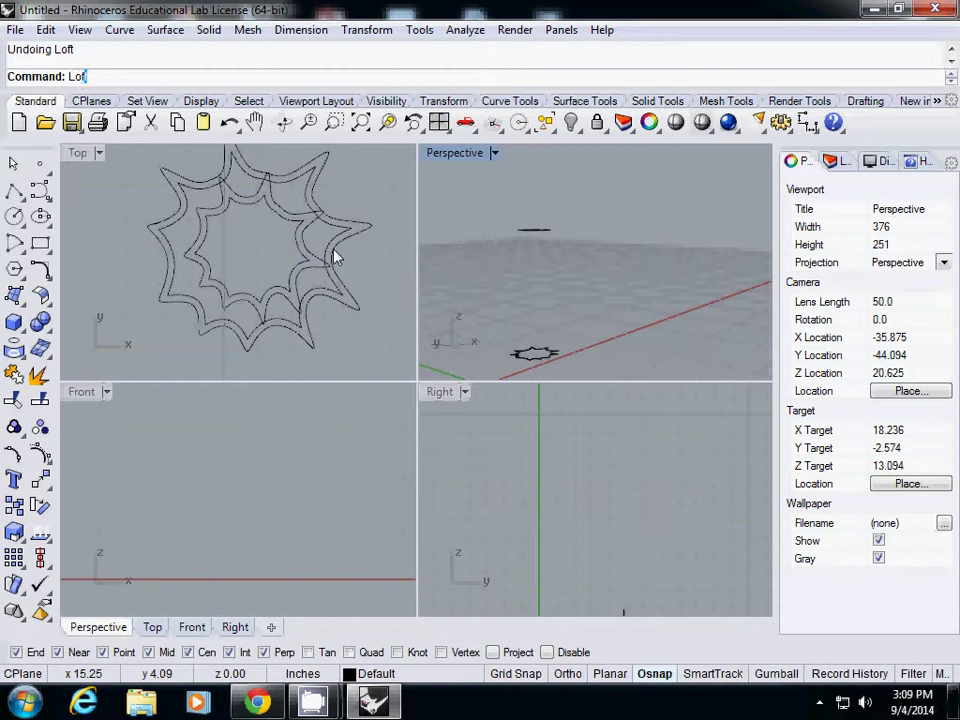
Loft the middle and outer star outlines into the outer wall with Normal style
text(t)
key(Return)
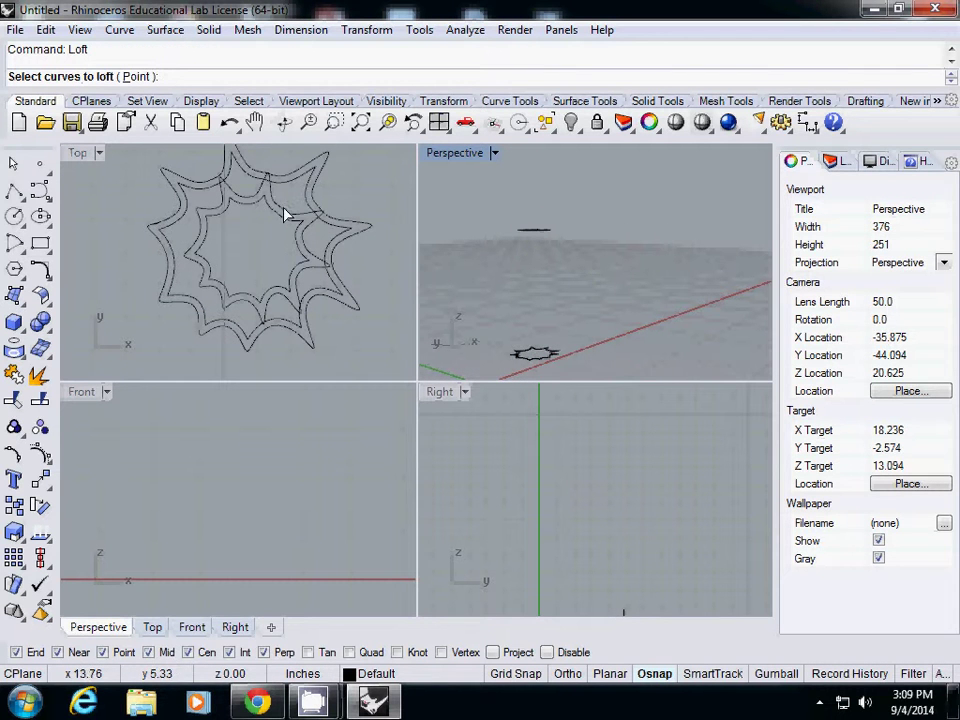
click(285, 215)
click(313, 196)
key(Return)
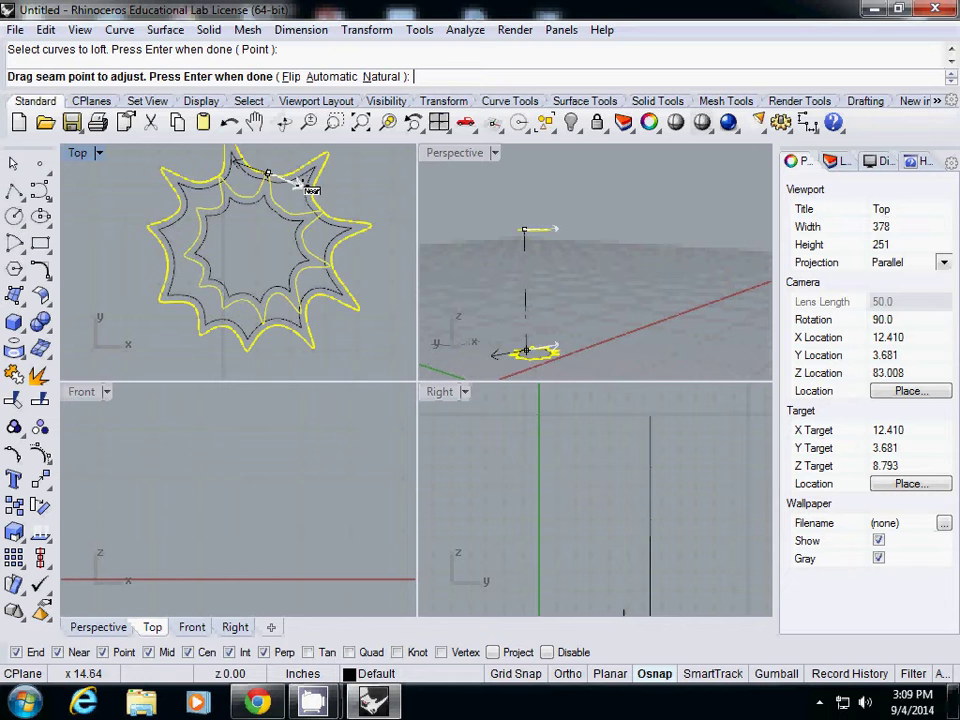
key(Return)
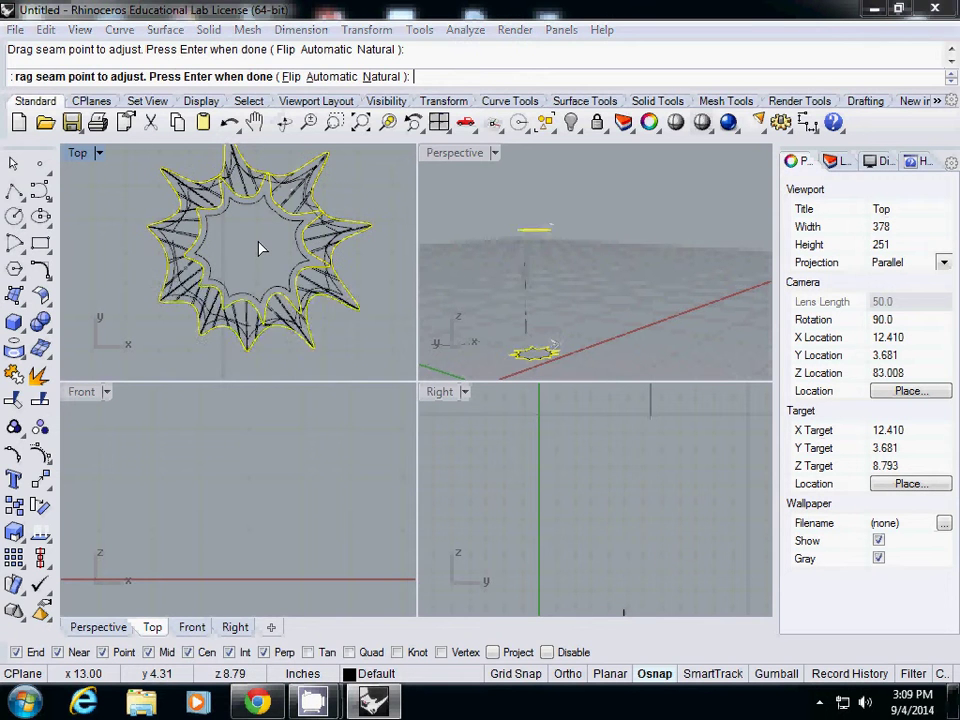
click(233, 347)
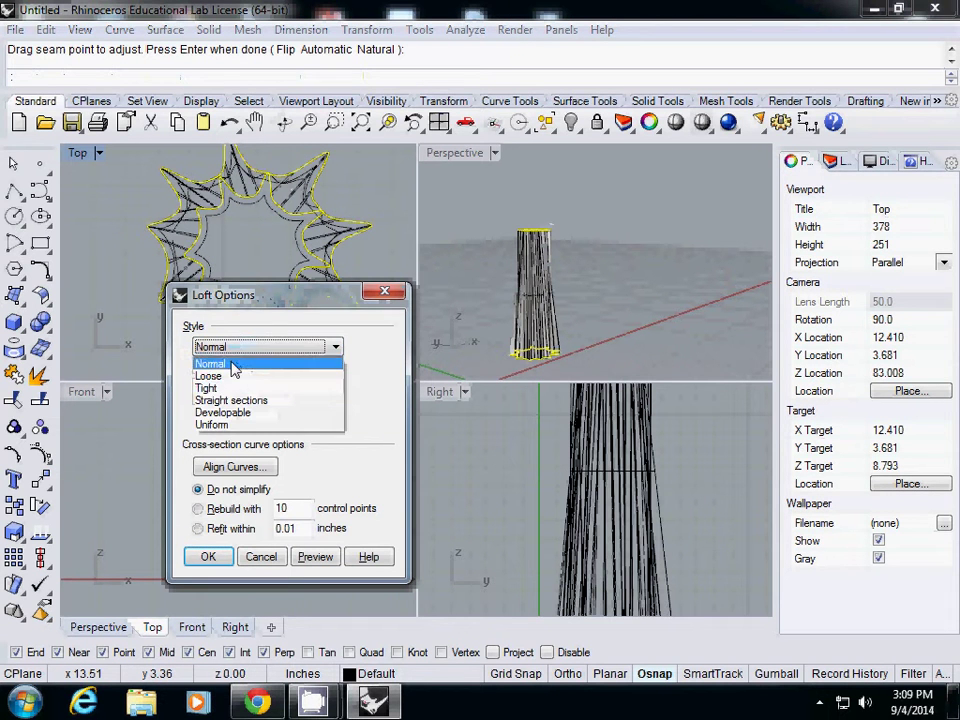
click(231, 366)
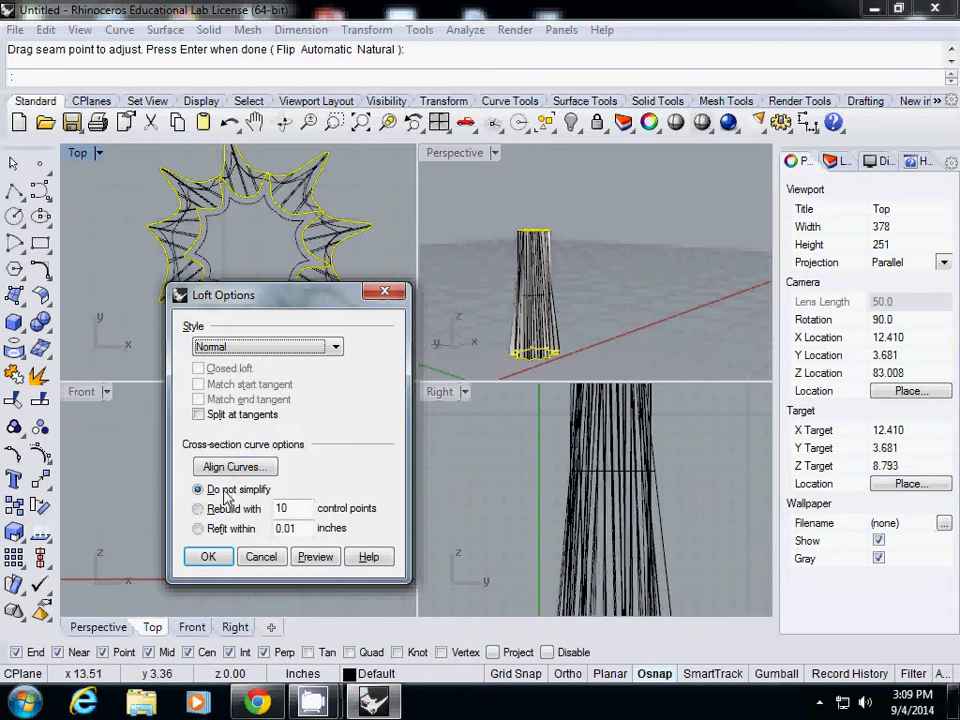
click(208, 556)
mouse_move(637, 253)
right_down()
mouse_move(670, 267)
mouse_move(591, 321)
mouse_move(542, 289)
mouse_move(354, 242)
right_up()
Begin a loft from the inner star curve in the Top view, then cancel it
click(258, 213)
scroll(258, 213, up, 5)
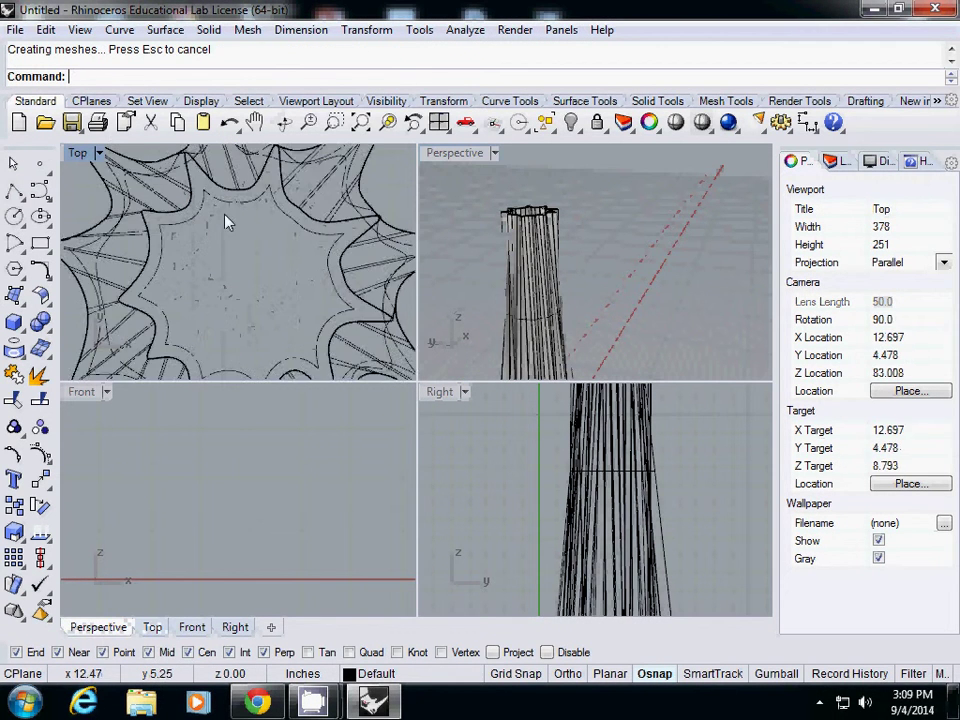
scroll(225, 219, down, 4)
click(197, 230)
key(Return)
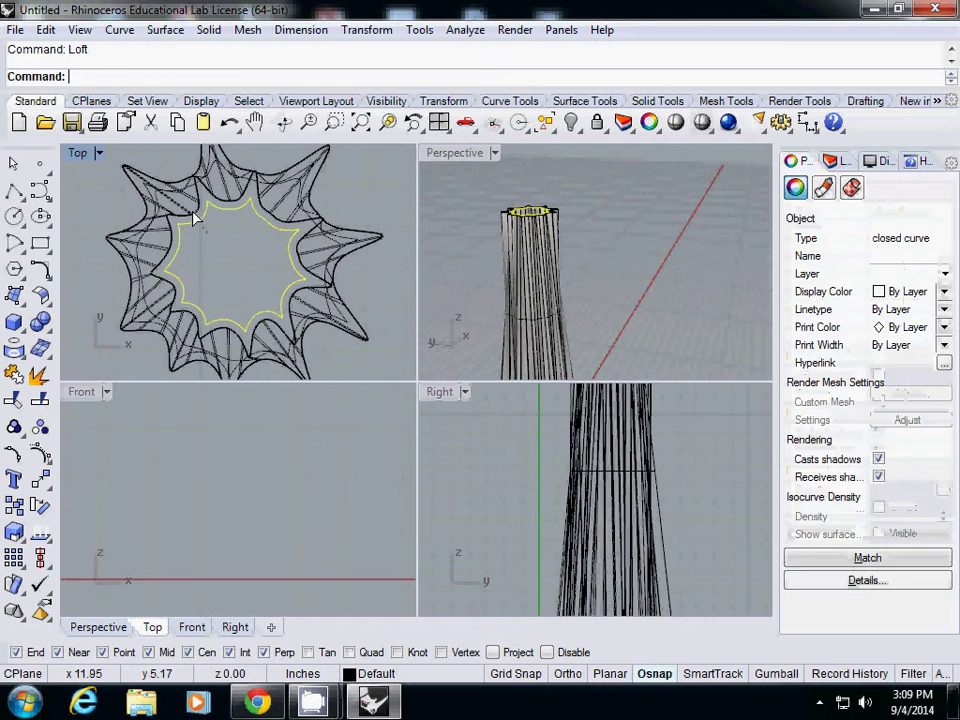
click(145, 246)
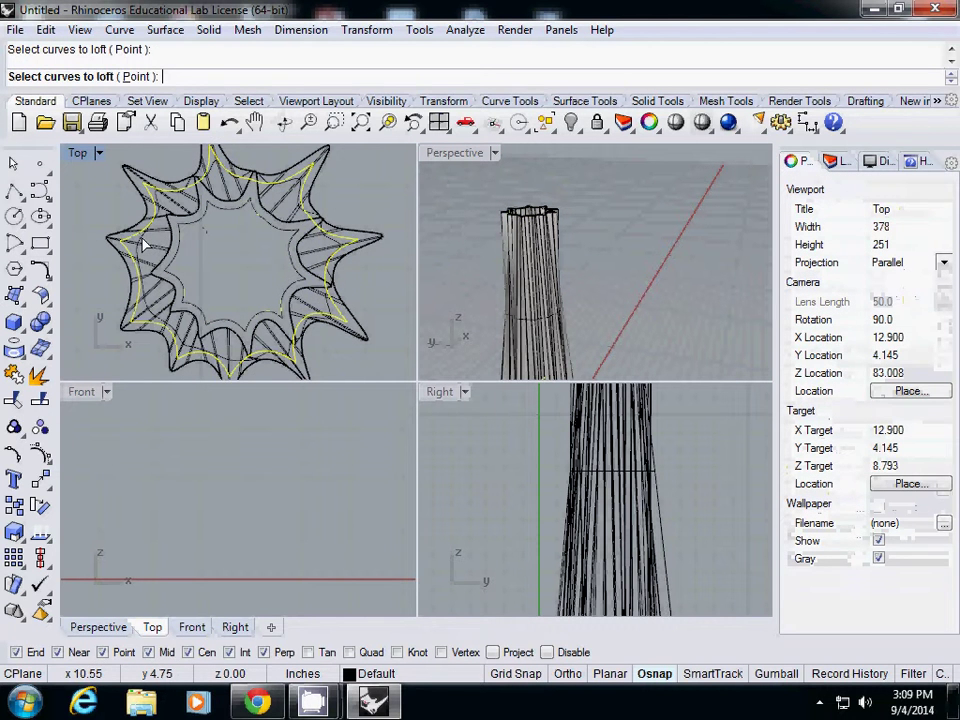
key(Escape)
key(Return)
key(Escape)
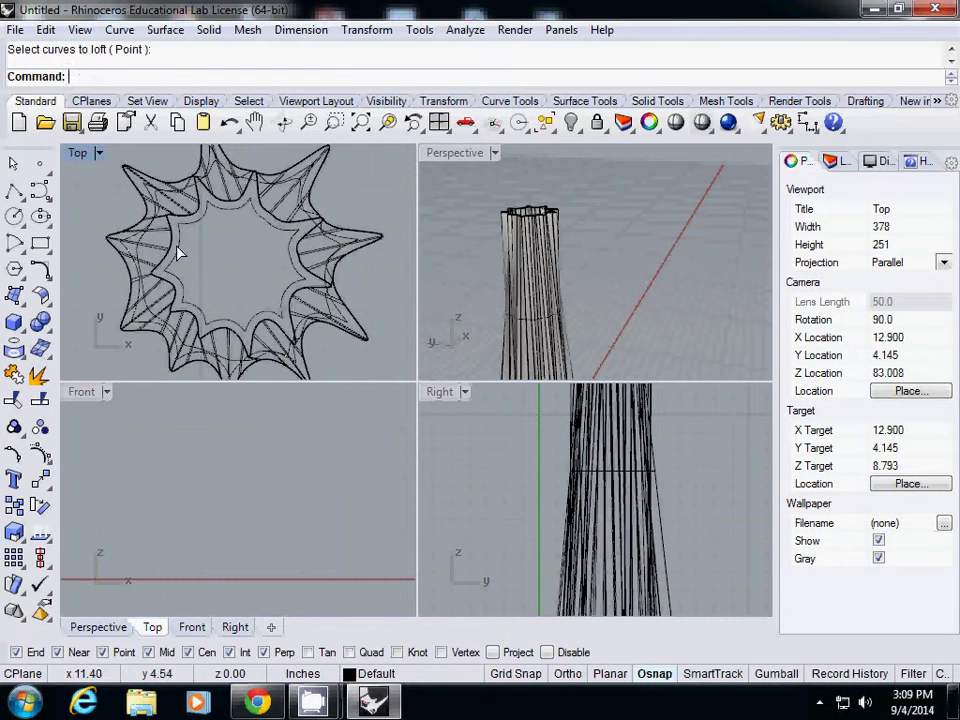
text(L)
Loft the two inner star curves to create the inner wall
key(Return)
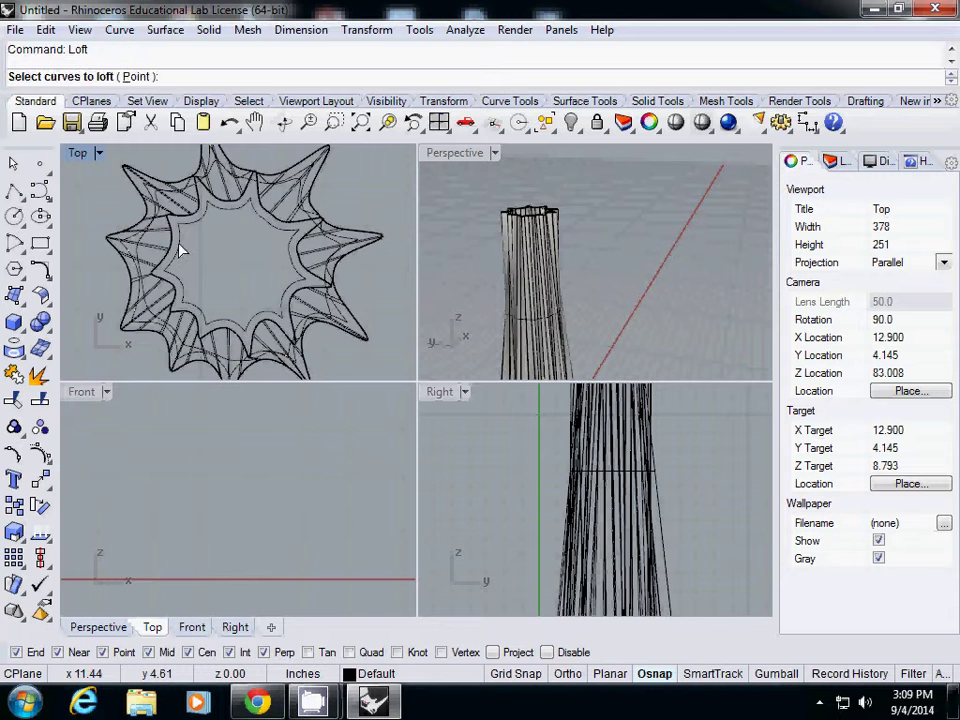
scroll(165, 252, up, 2)
click(127, 240)
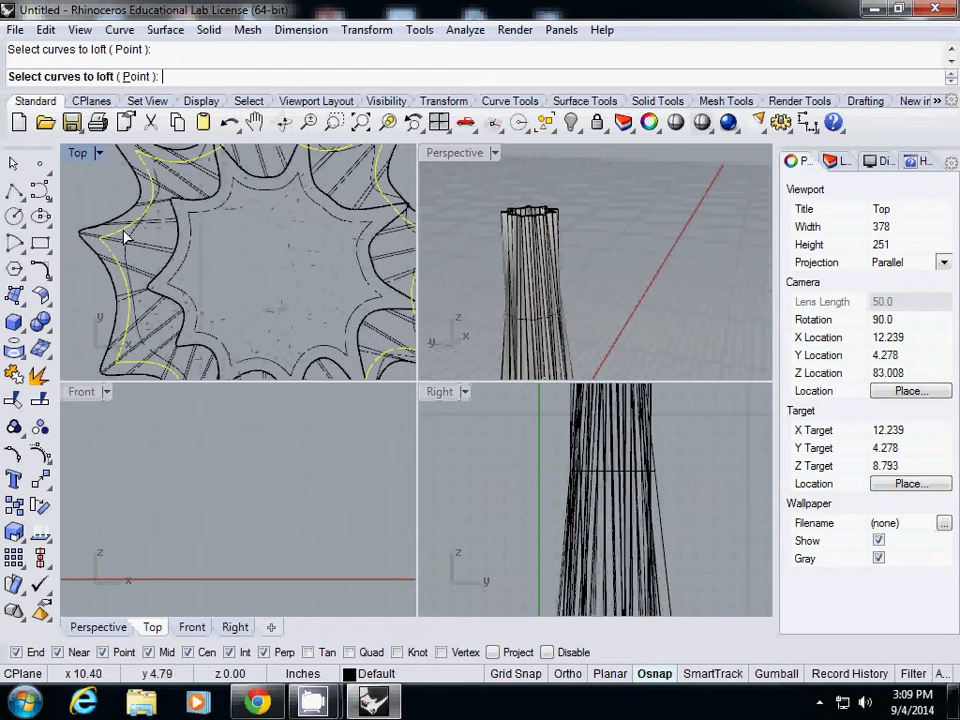
click(185, 252)
key(Return)
key(Return)
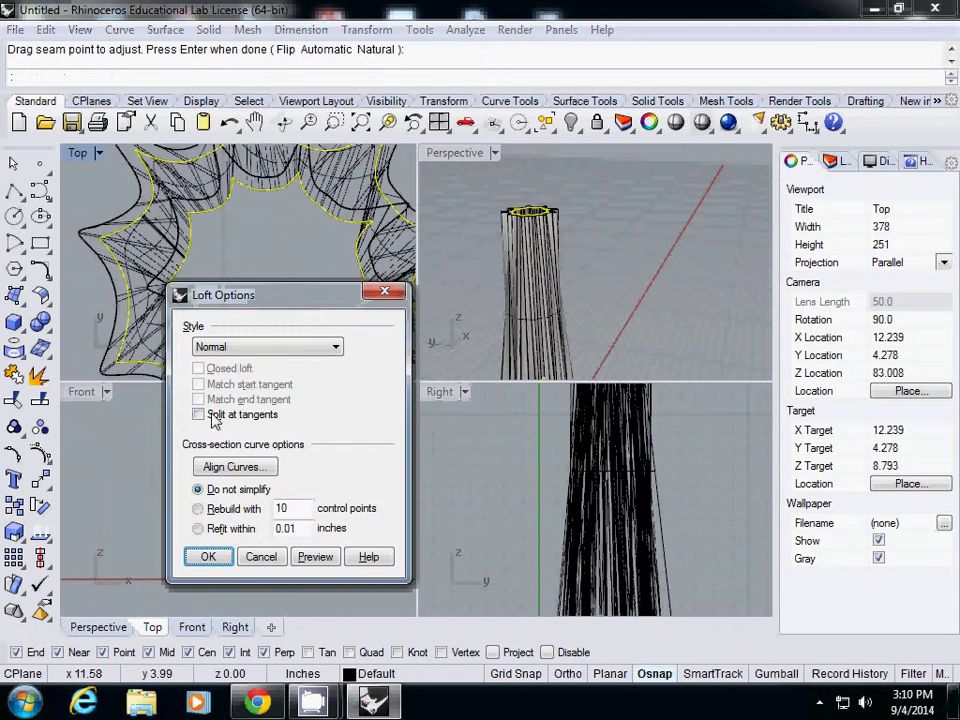
click(210, 560)
Cap the column top with a planar surface from the Surface menu
mouse_move(568, 255)
right_down()
mouse_move(520, 315)
mouse_move(553, 270)
mouse_move(543, 250)
mouse_move(594, 261)
mouse_move(480, 178)
right_up()
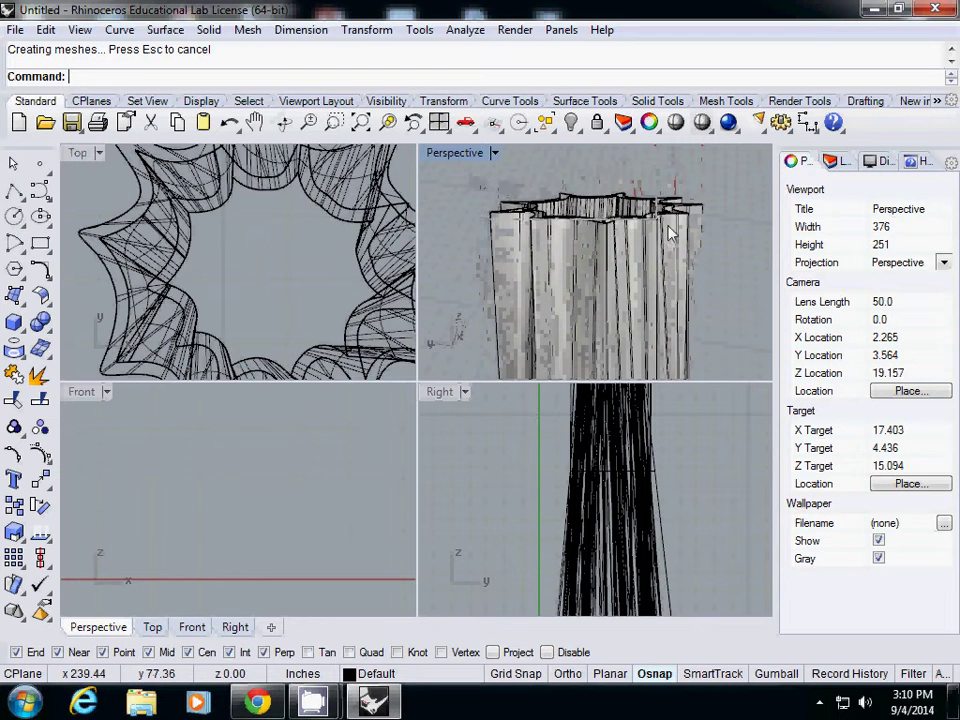
drag(670, 220, 752, 271)
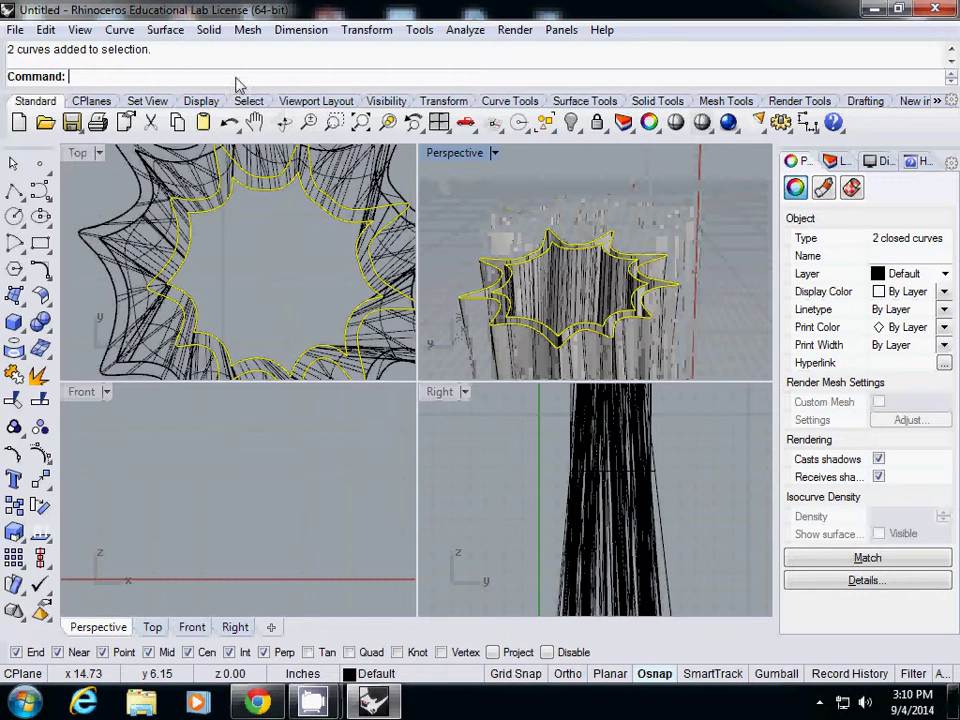
click(165, 30)
click(229, 244)
scroll(553, 279, up, 2)
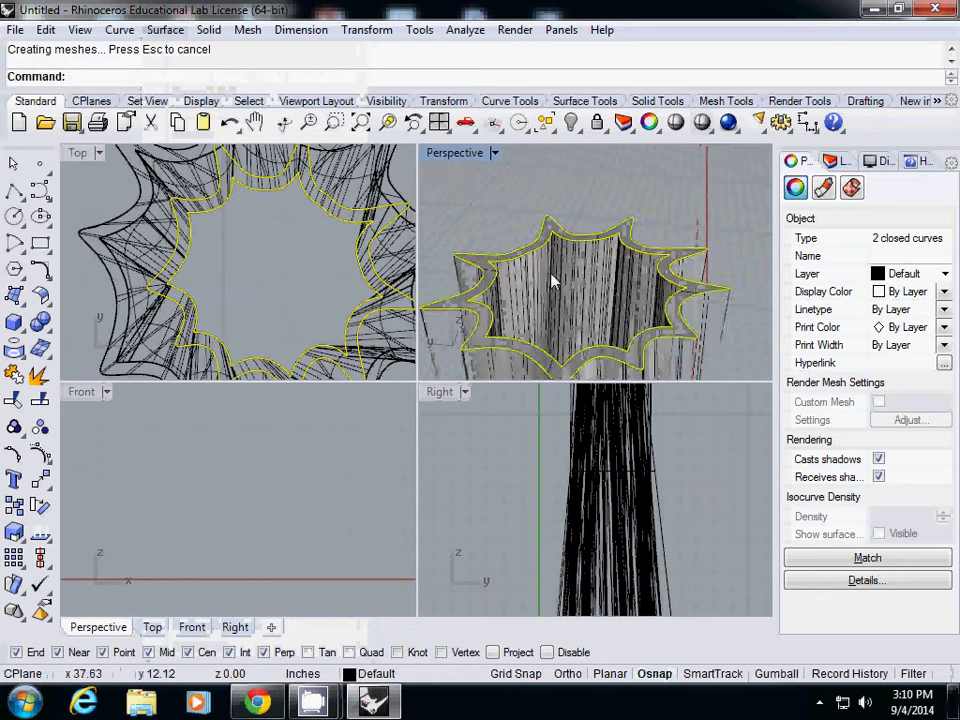
Bring the column base into view and select its curves and wall surface
right_drag(553, 279, 561, 221)
right_drag(451, 257, 449, 306)
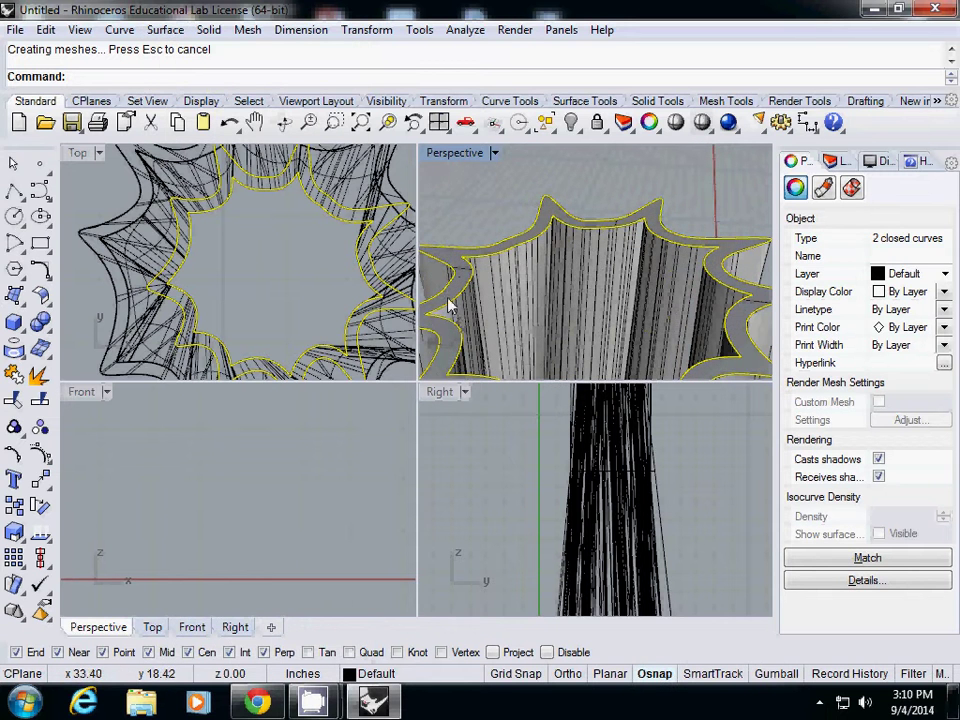
mouse_move(511, 290)
right_down()
mouse_move(561, 204)
mouse_move(546, 257)
mouse_move(550, 205)
mouse_move(540, 272)
mouse_move(544, 253)
mouse_move(553, 300)
mouse_move(562, 287)
mouse_move(574, 216)
mouse_move(521, 311)
right_up()
drag(531, 321, 693, 384)
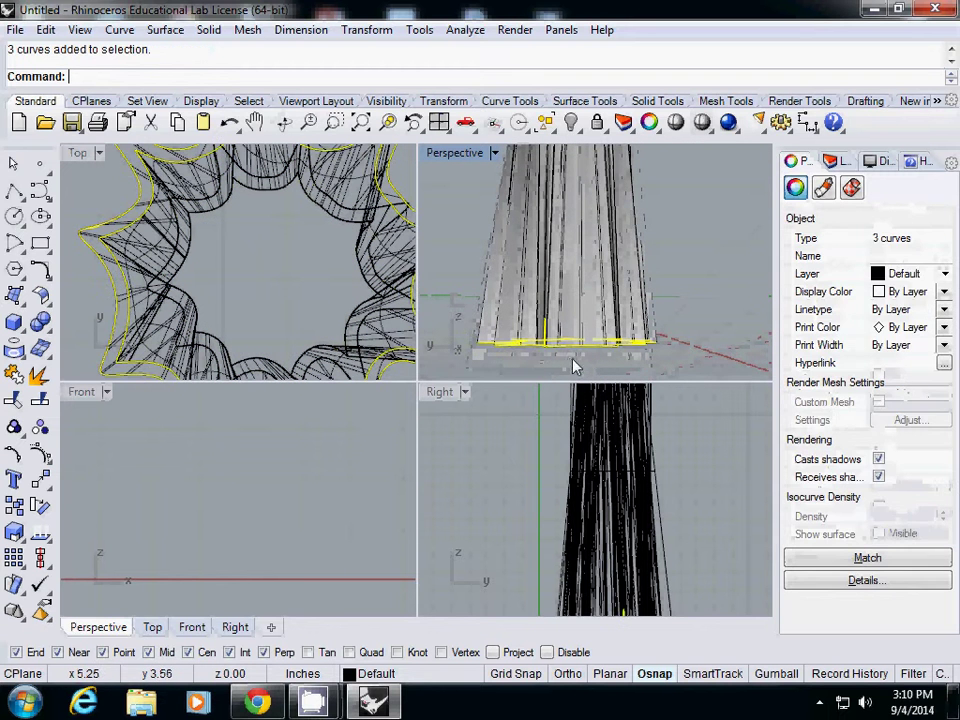
click(548, 346)
Build a planar cap at the base from the outer and inner bottom star curves
key(Escape)
mouse_move(568, 346)
right_down()
mouse_move(572, 229)
mouse_move(570, 326)
mouse_move(595, 297)
mouse_move(594, 229)
mouse_move(500, 200)
right_up()
click(165, 30)
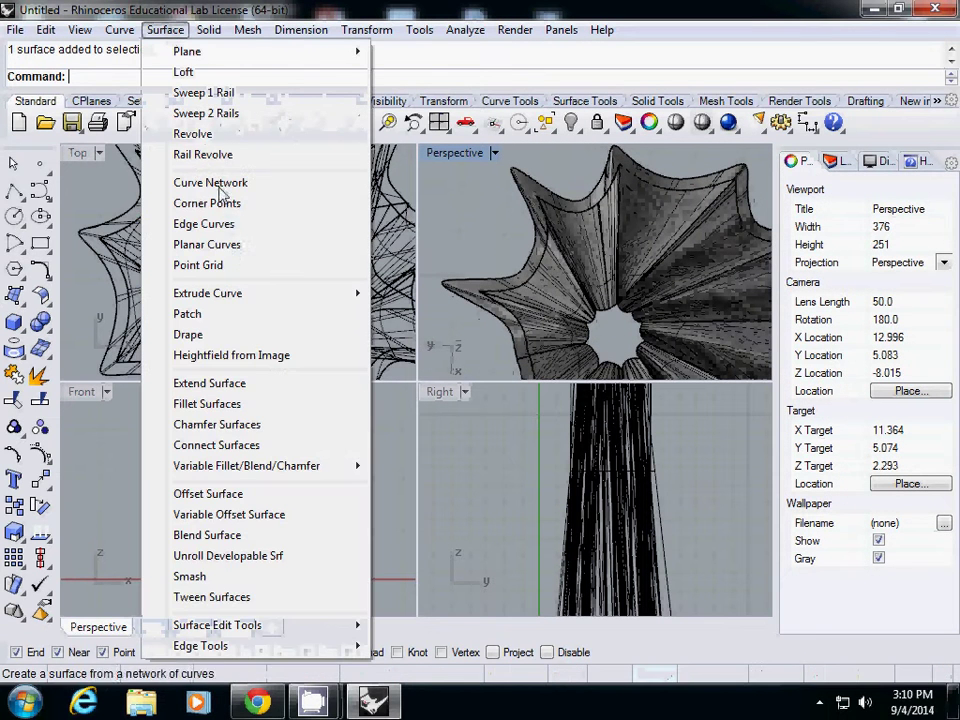
click(205, 244)
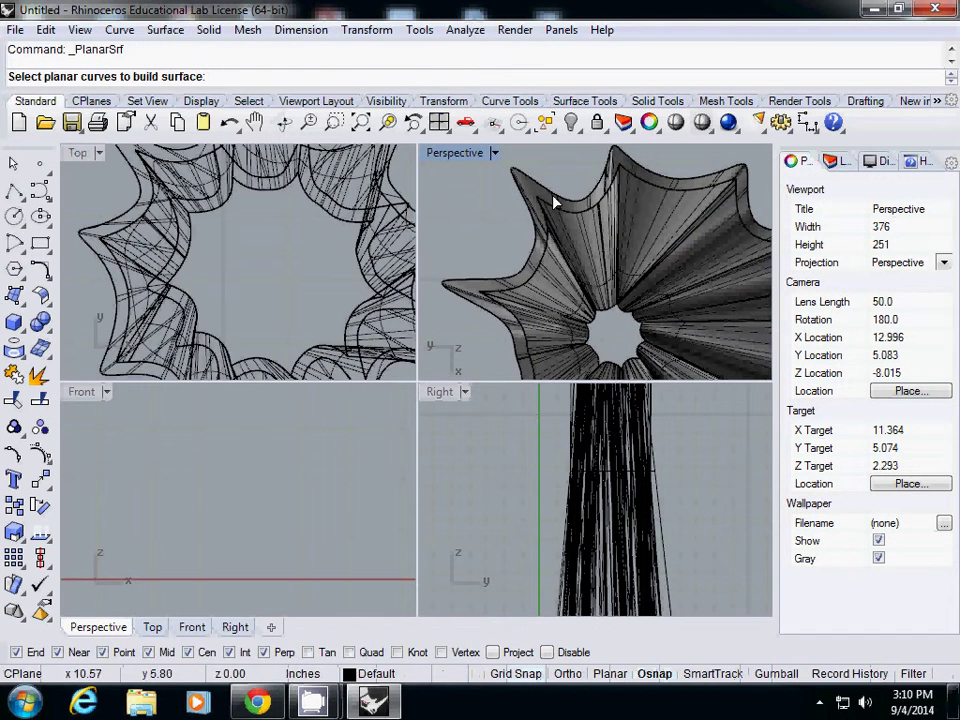
click(574, 207)
click(610, 236)
click(577, 223)
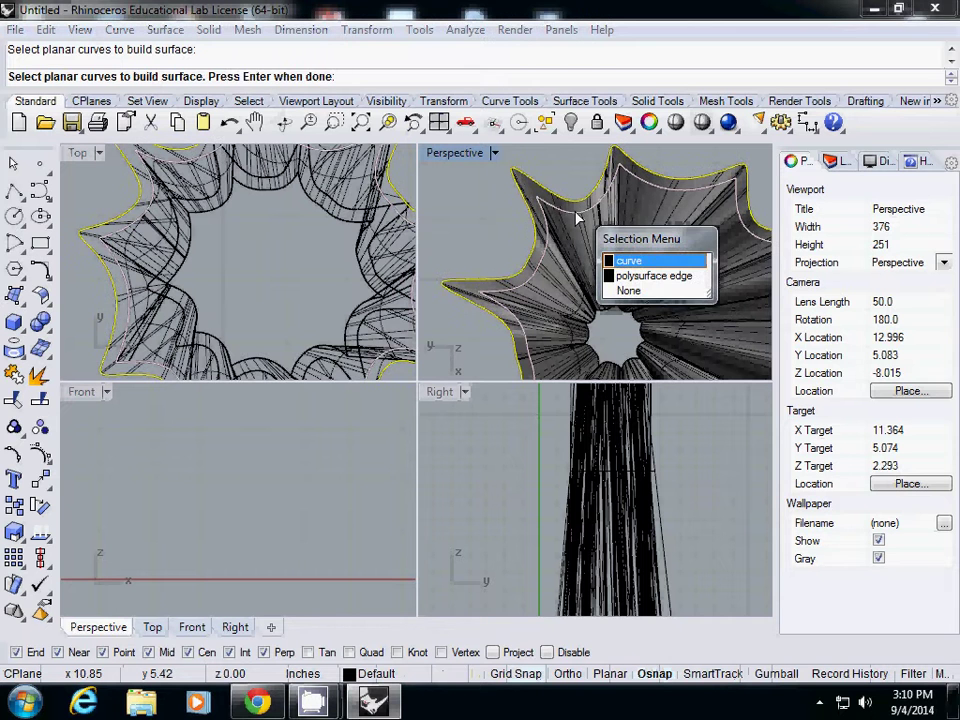
click(606, 258)
key(Return)
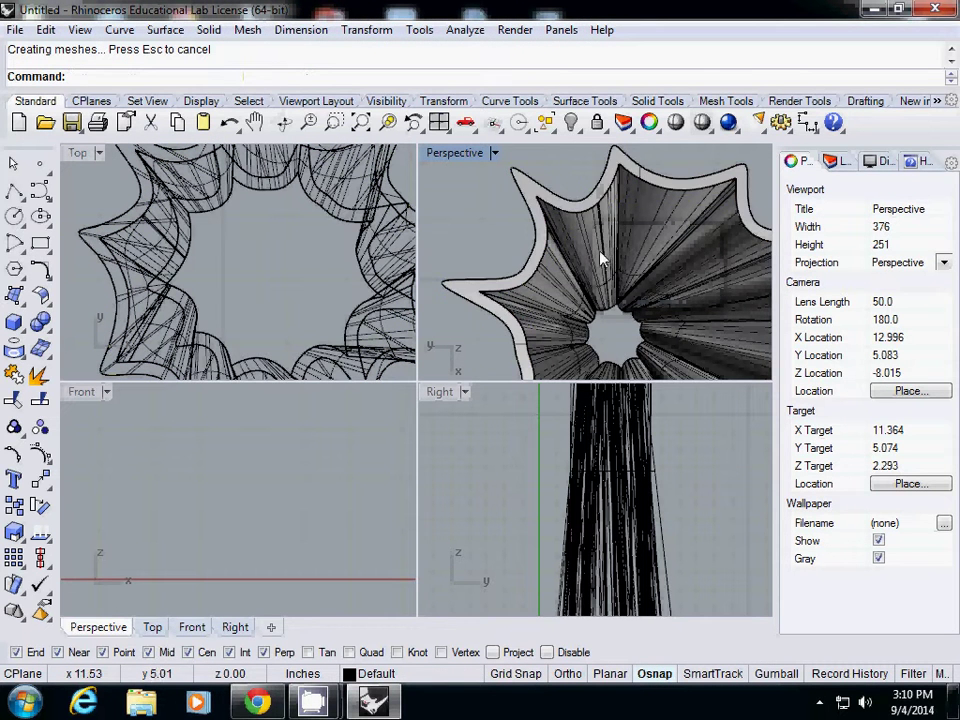
scroll(605, 252, down, 3)
text(k)
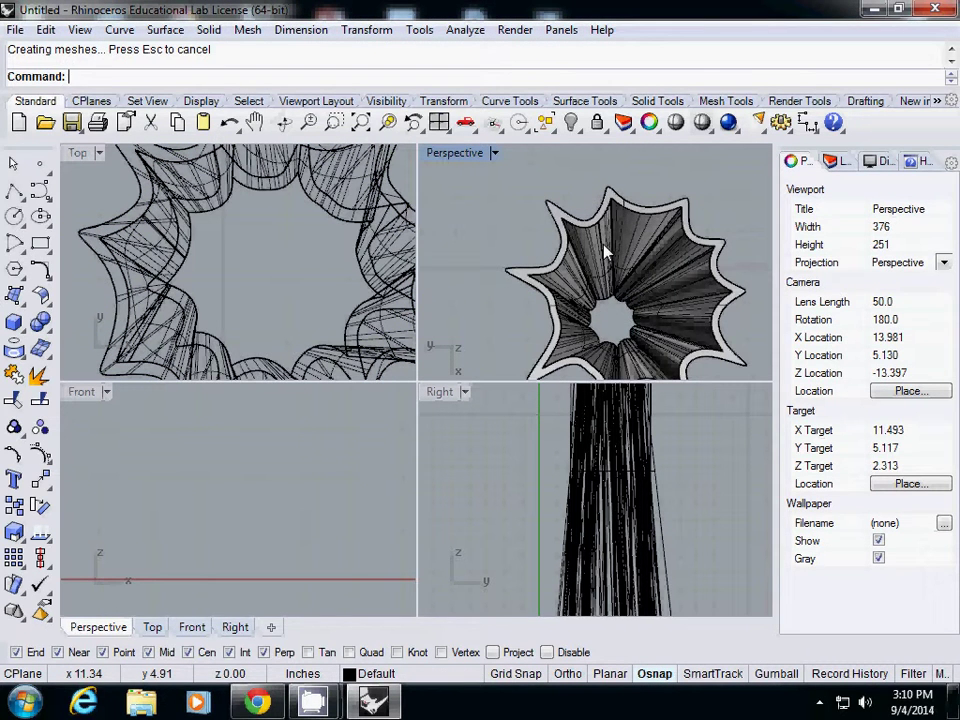
text(j)
Join every wall and cap surface into one polysurface
key(Return)
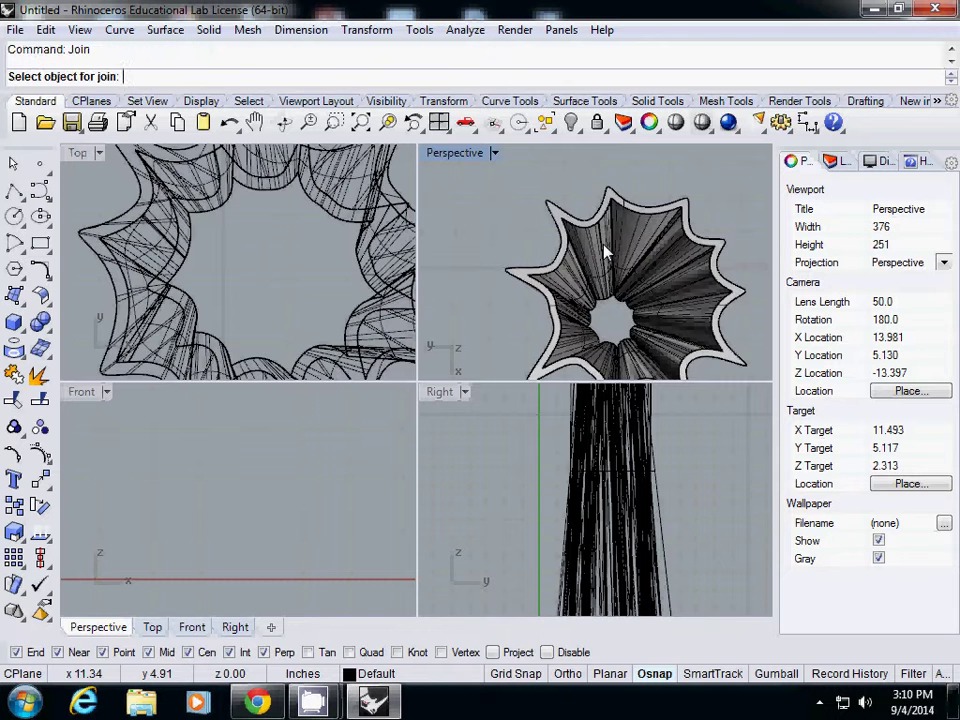
key(ctrl+a)
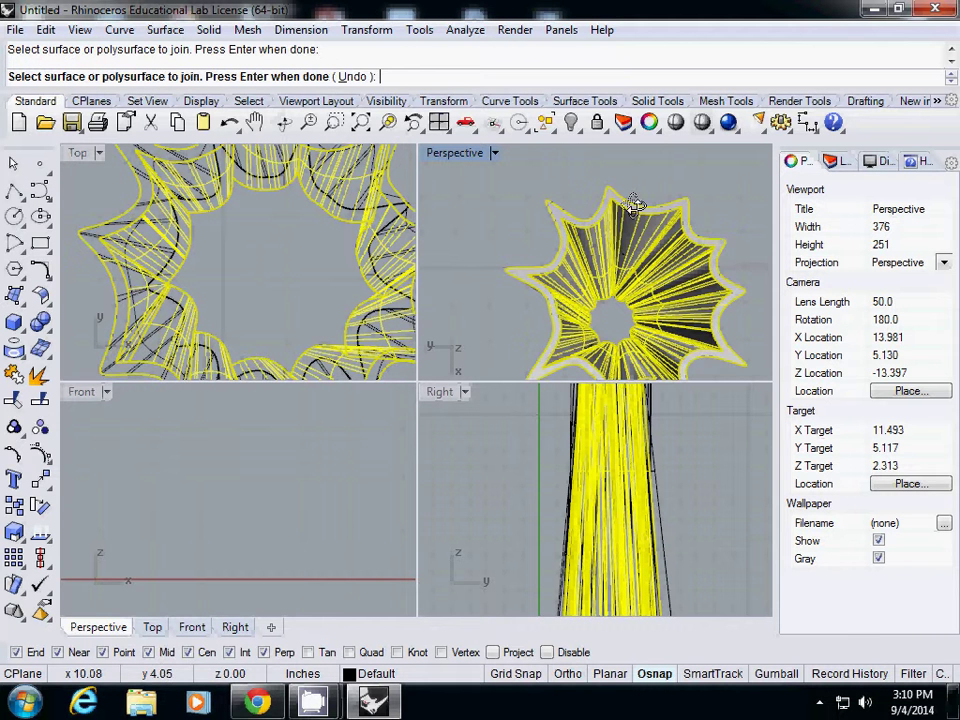
mouse_move(632, 199)
right_down()
mouse_move(604, 300)
mouse_move(553, 249)
mouse_move(583, 281)
right_up()
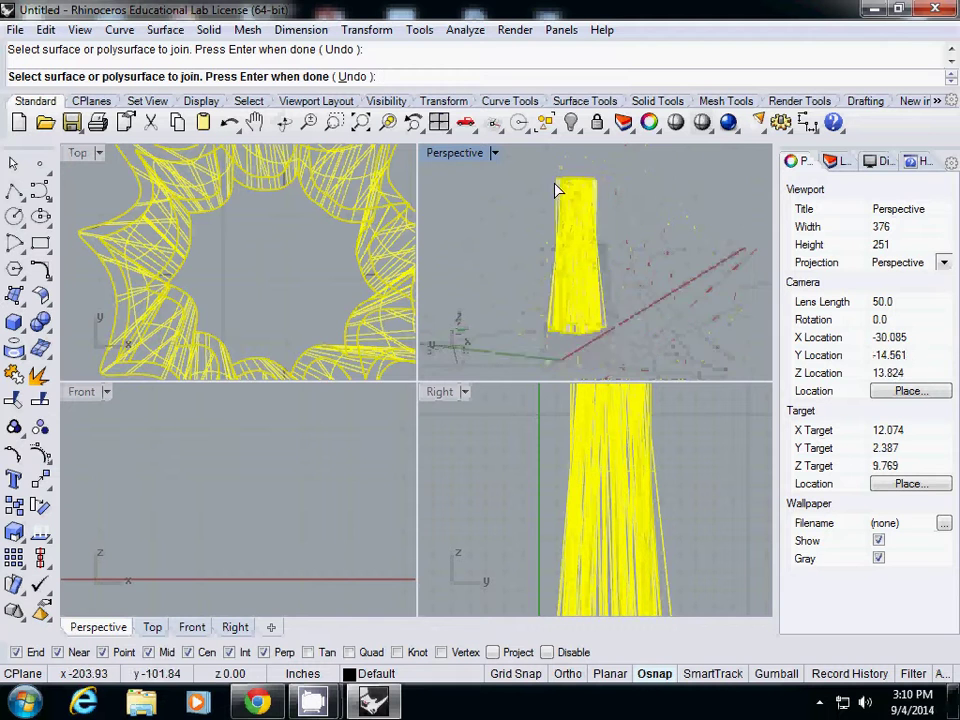
scroll(568, 184, up, 5)
right_drag(574, 184, 567, 245)
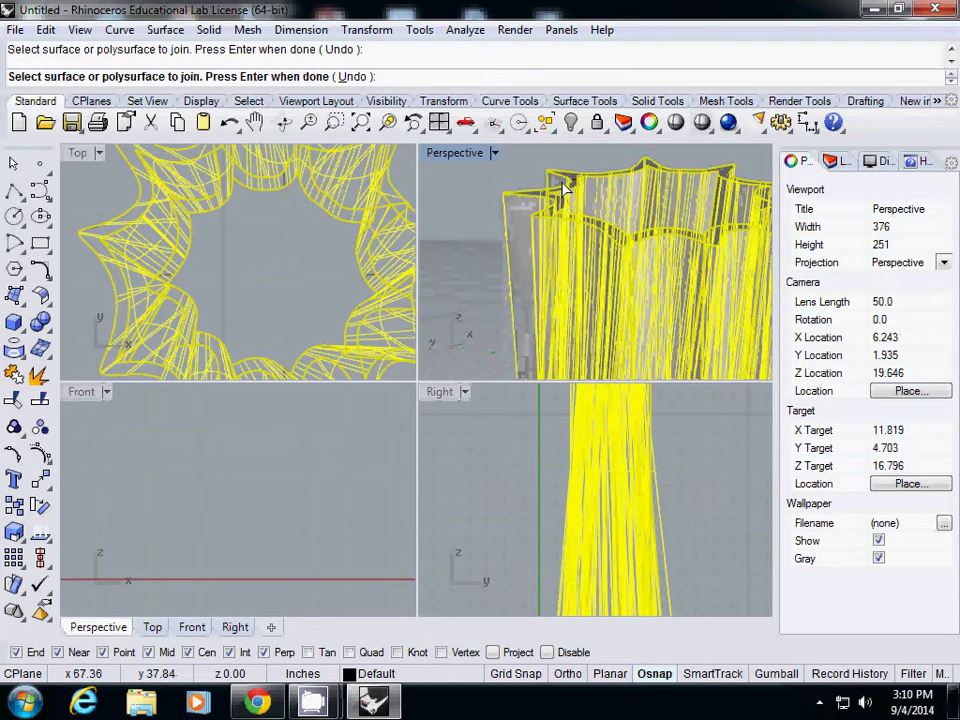
key(Return)
Select the joined column to confirm it is a closed polysurface
click(567, 245)
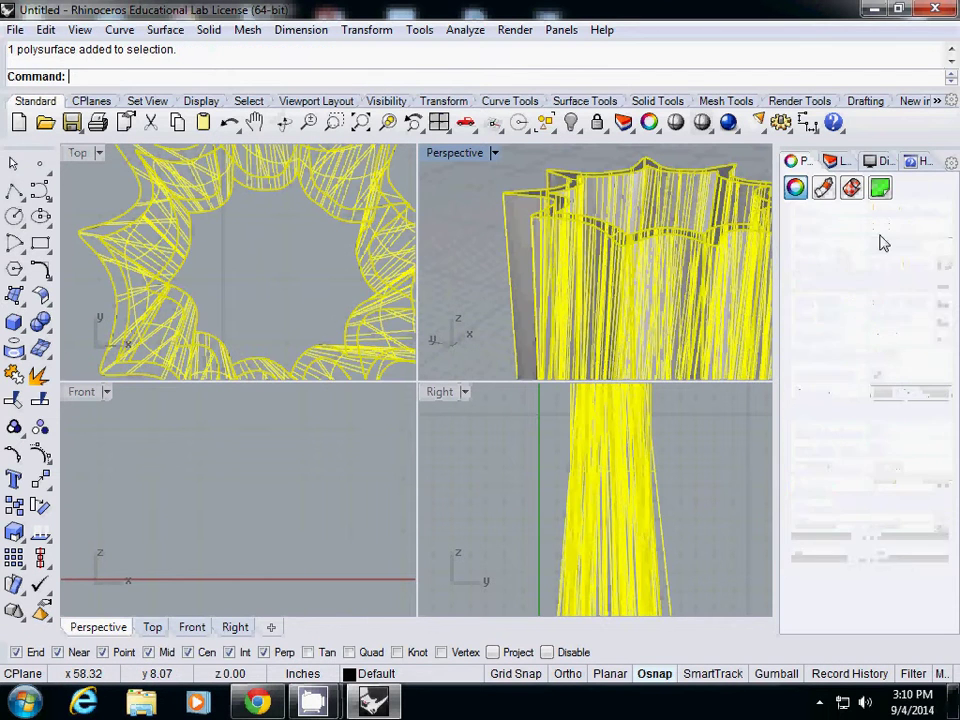
scroll(645, 282, down, 2)
shift+right_drag(640, 285, 588, 201)
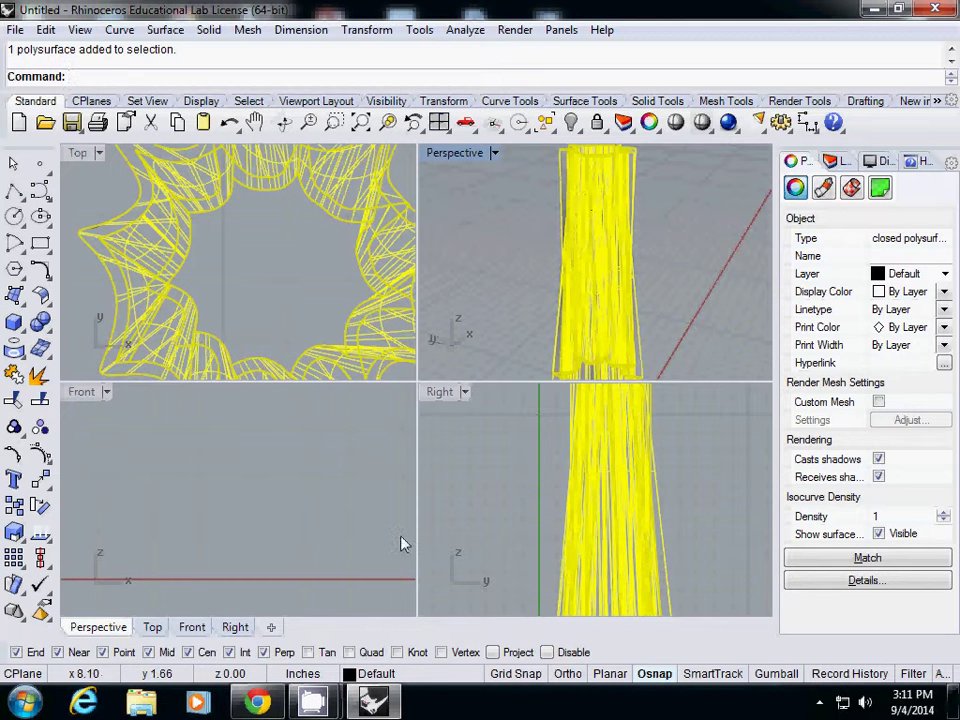
click(313, 703)
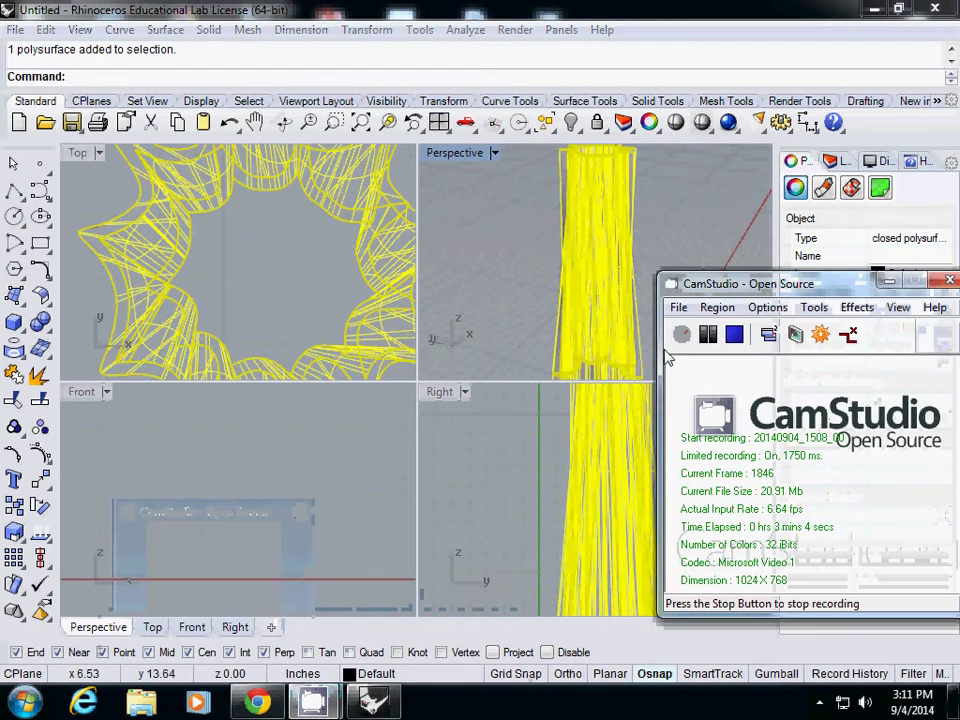